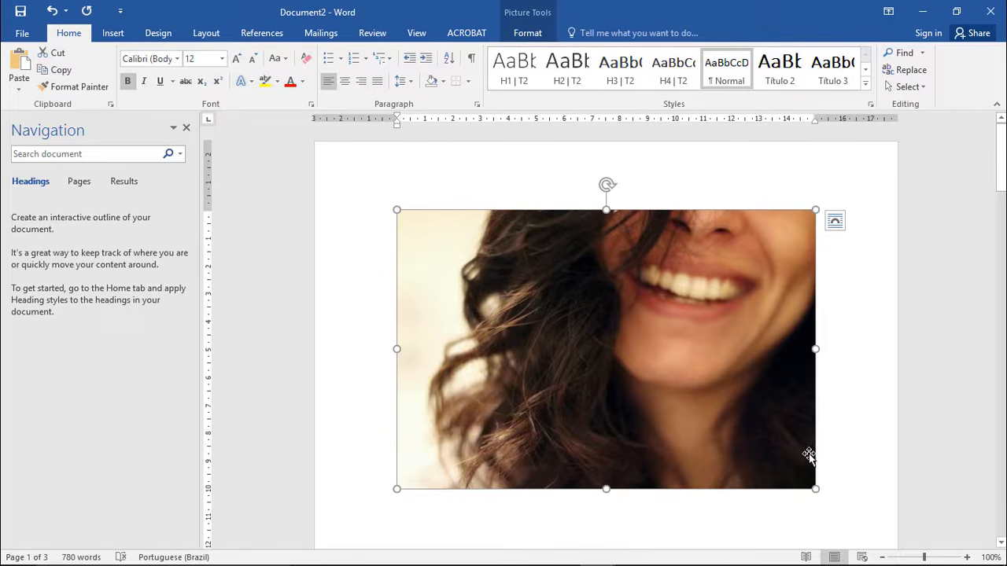
# Try to shrink the picture slightly from its lower-right corner.
pyautogui.click(833, 417)
pyautogui.click(557, 312)
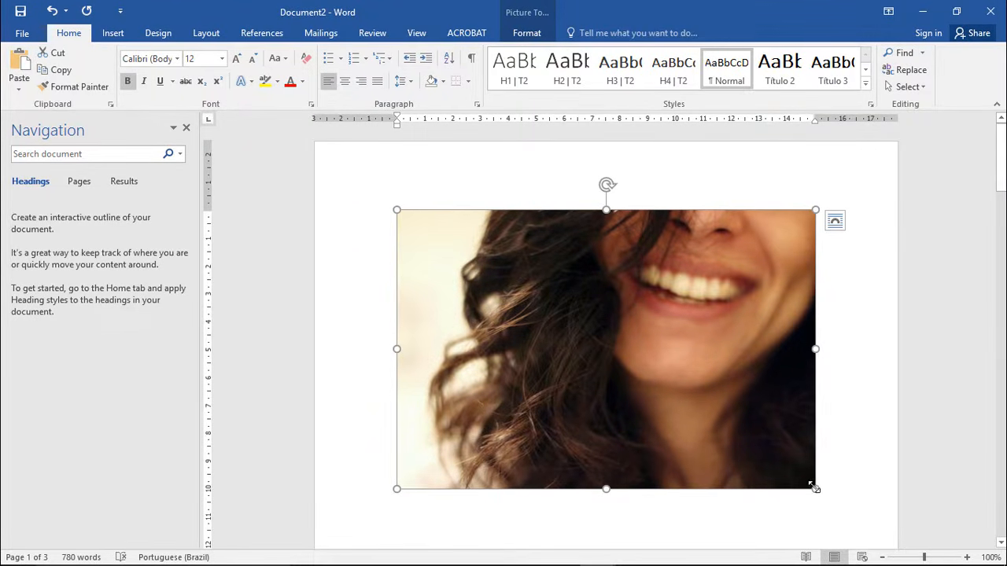
pyautogui.moveTo(815, 487)
pyautogui.mouseDown()
pyautogui.moveTo(708, 382)
pyautogui.moveTo(708, 405)
pyautogui.moveTo(808, 483)
pyautogui.mouseUp()
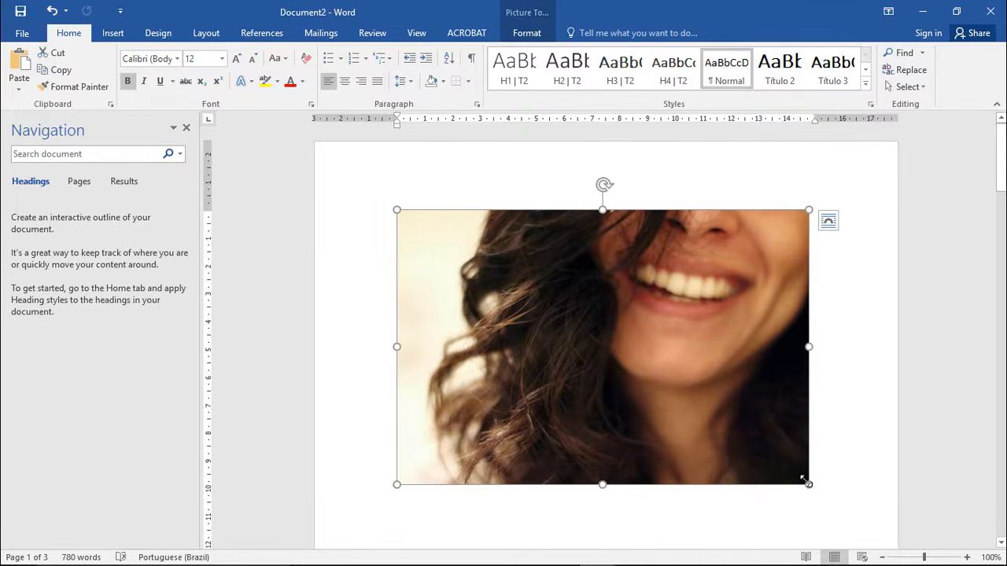
pyautogui.hotkey('ctrl', 'z')
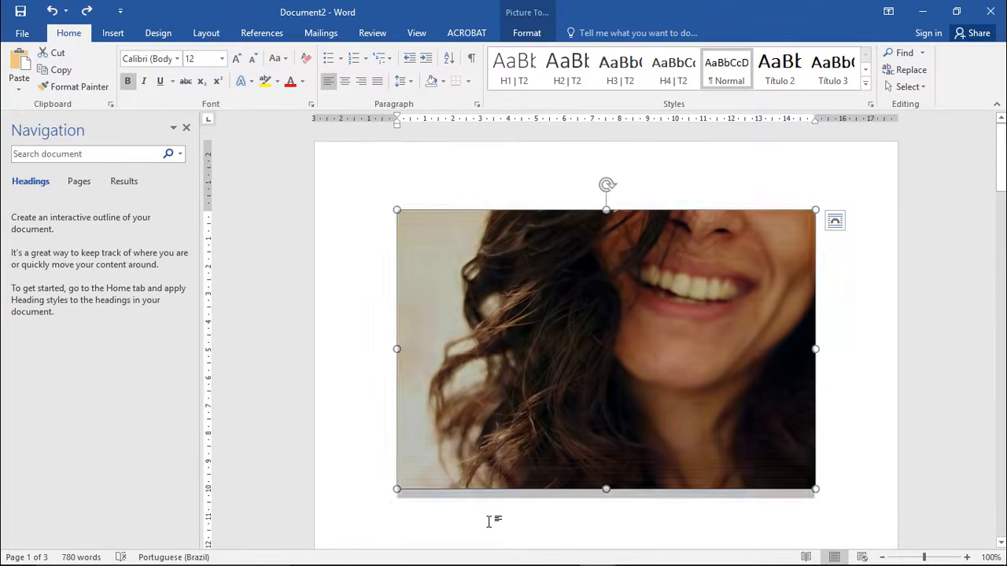
pyautogui.click(669, 521)
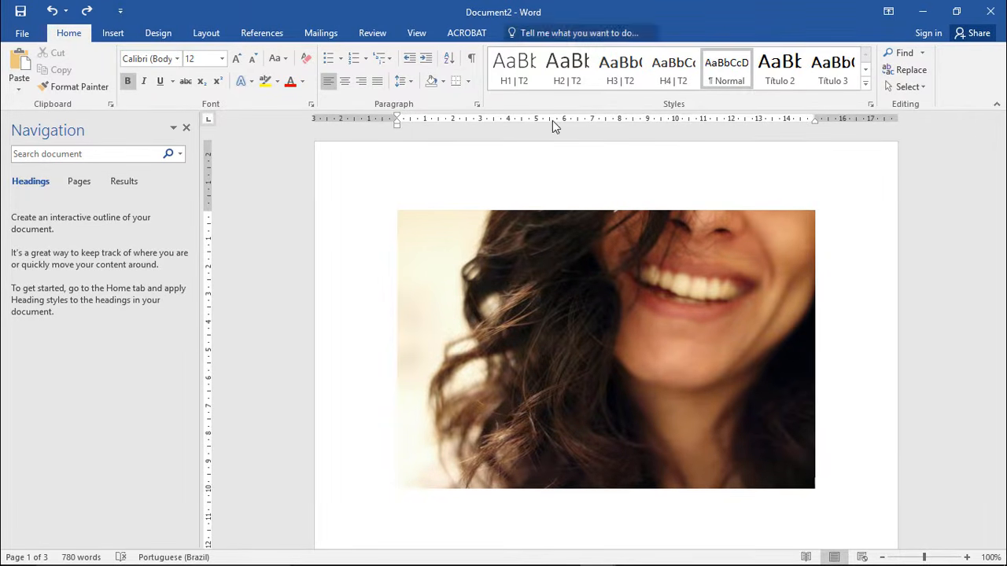
# Crop away the picture's left side and bottom so that mainly the smile and chin remain.
pyautogui.click(590, 342)
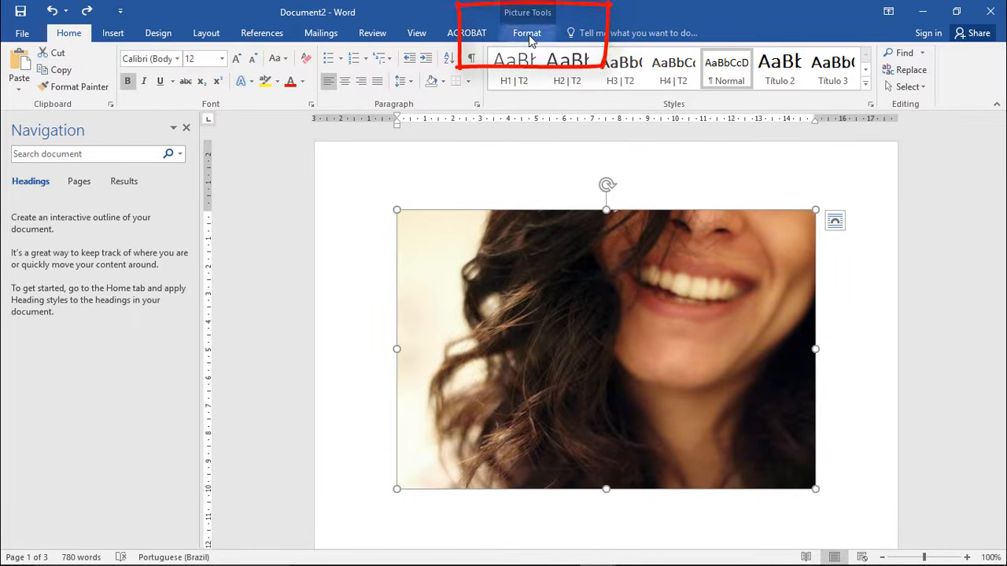
pyautogui.rightClick(601, 368)
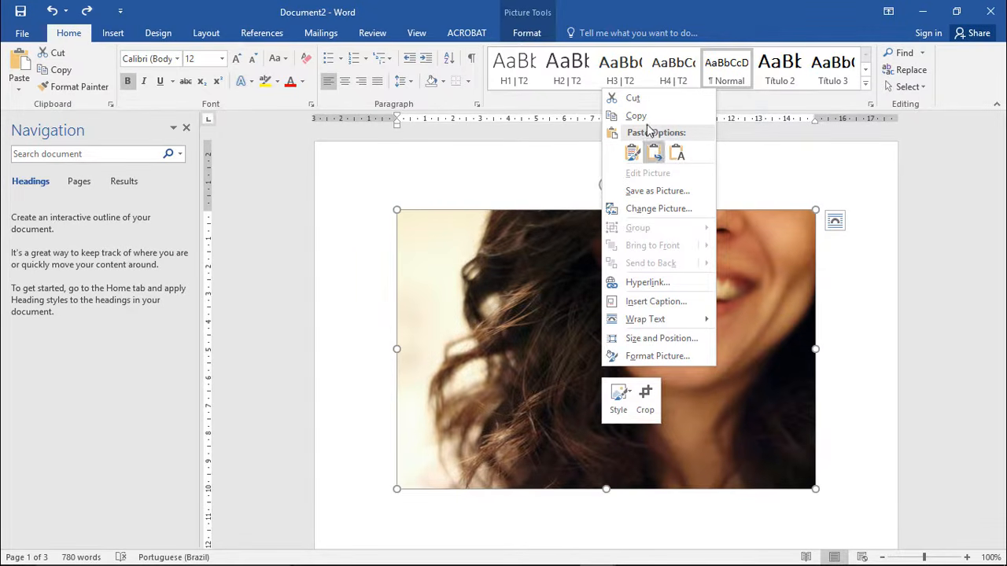
pyautogui.click(646, 405)
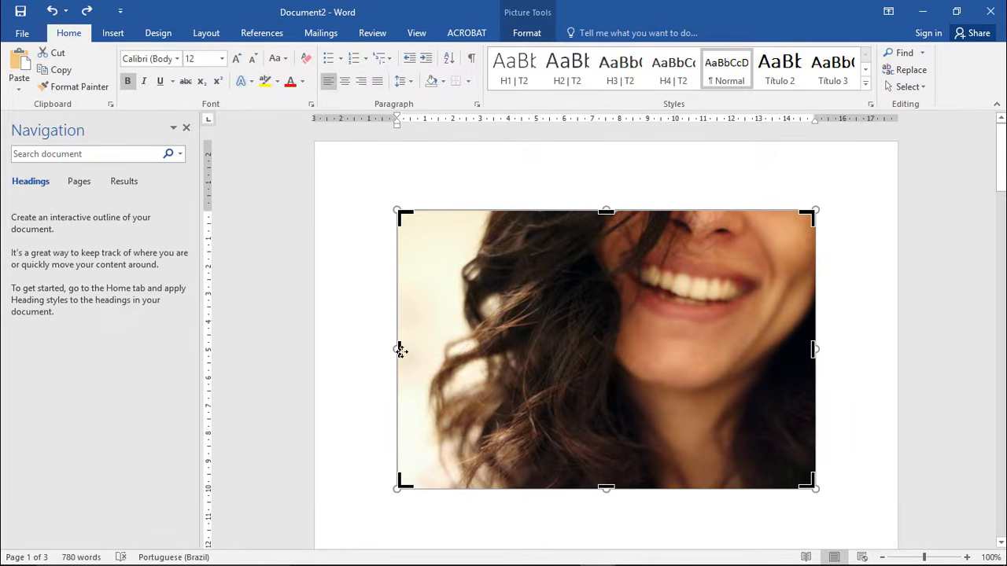
pyautogui.moveTo(398, 349); pyautogui.dragTo(565, 343)
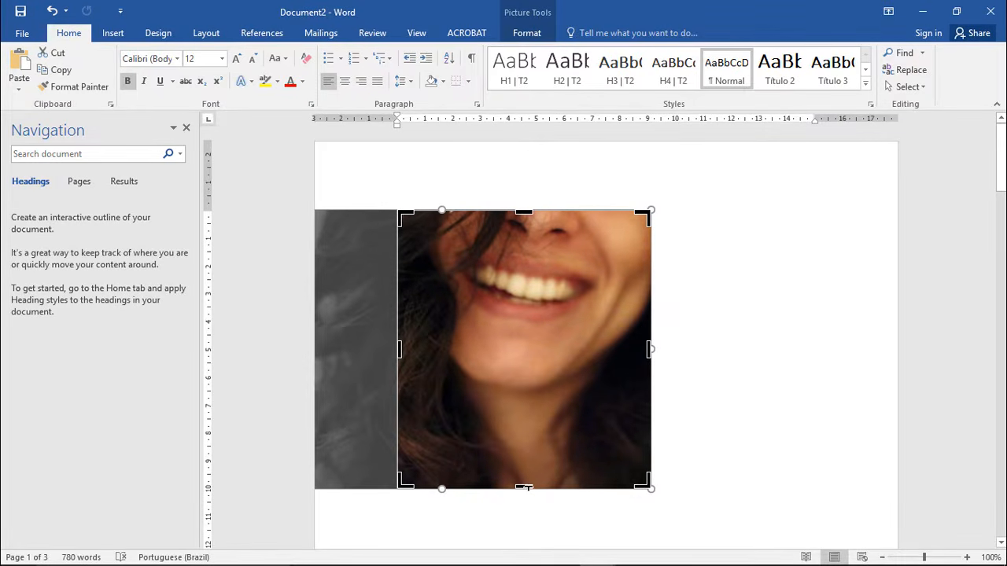
pyautogui.moveTo(526, 486); pyautogui.dragTo(538, 394)
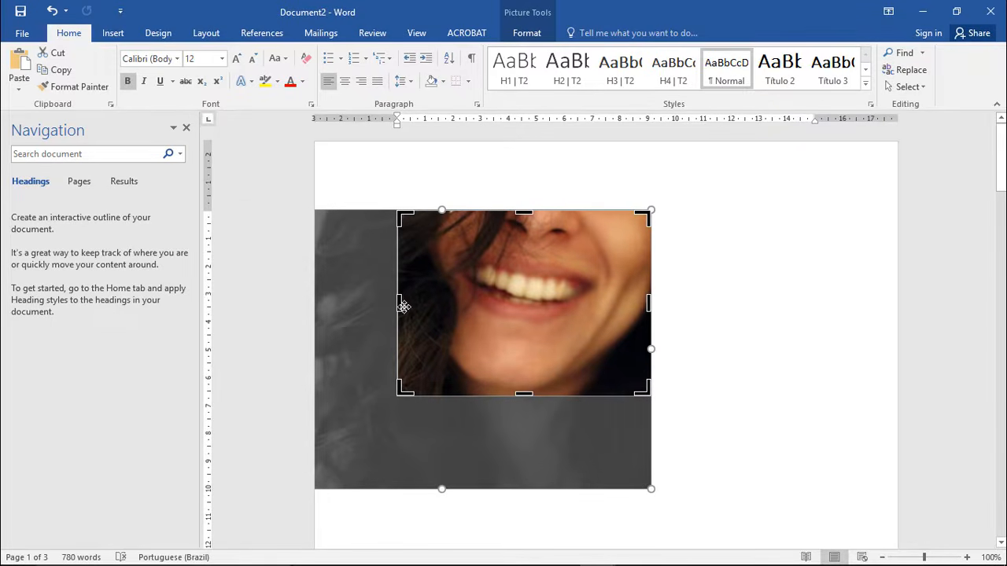
pyautogui.moveTo(397, 301); pyautogui.dragTo(416, 301)
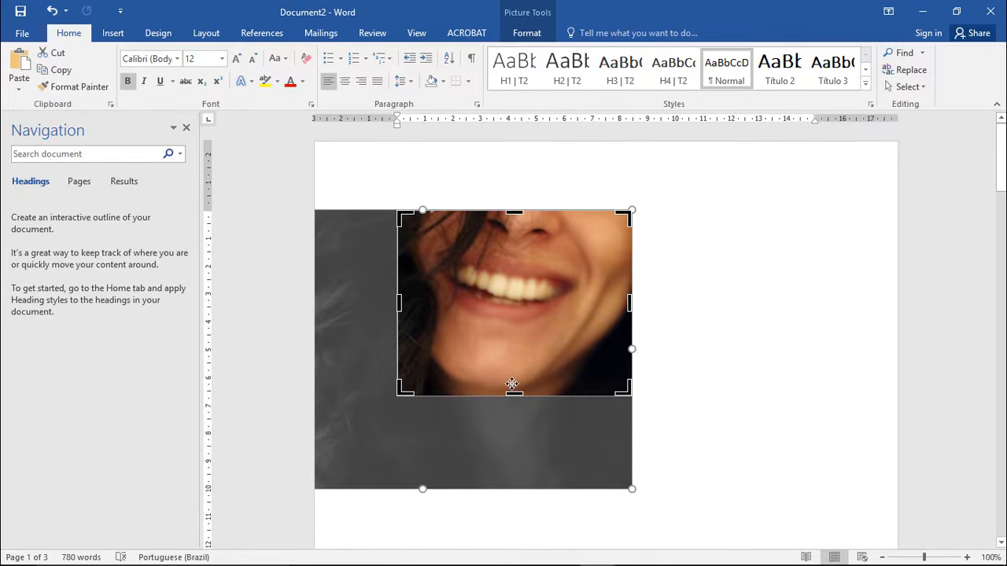
pyautogui.press('Return')
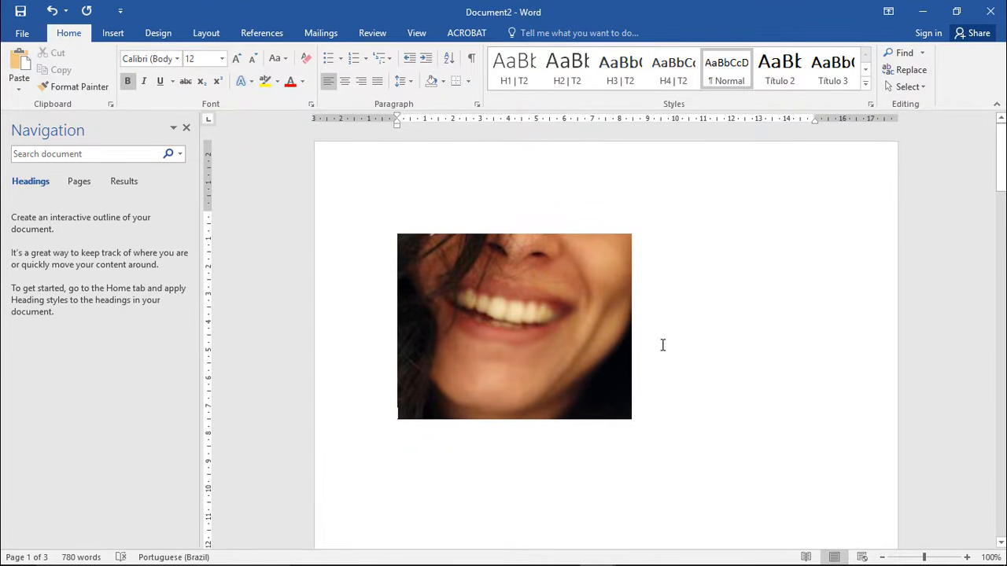
# Reopen the picture's crop and extend it outward on the left and bottom edges to bring back part of the hidden image.
pyautogui.click(535, 330)
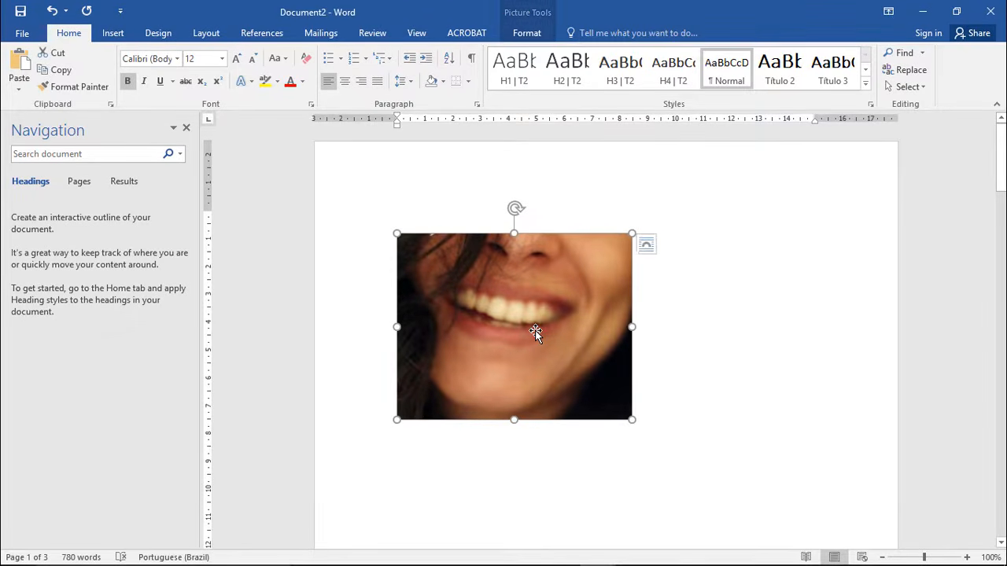
pyautogui.rightClick(525, 325)
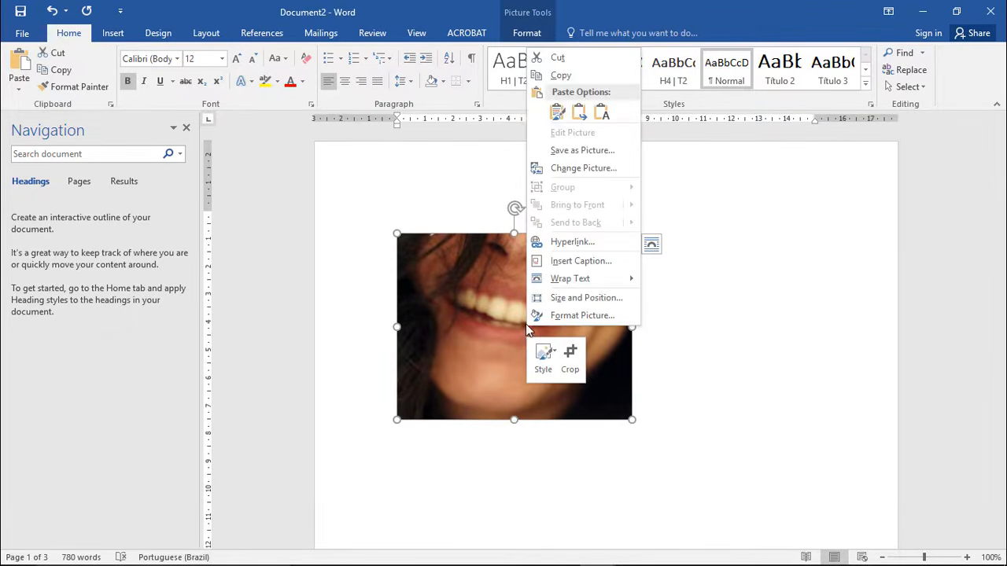
pyautogui.click(570, 356)
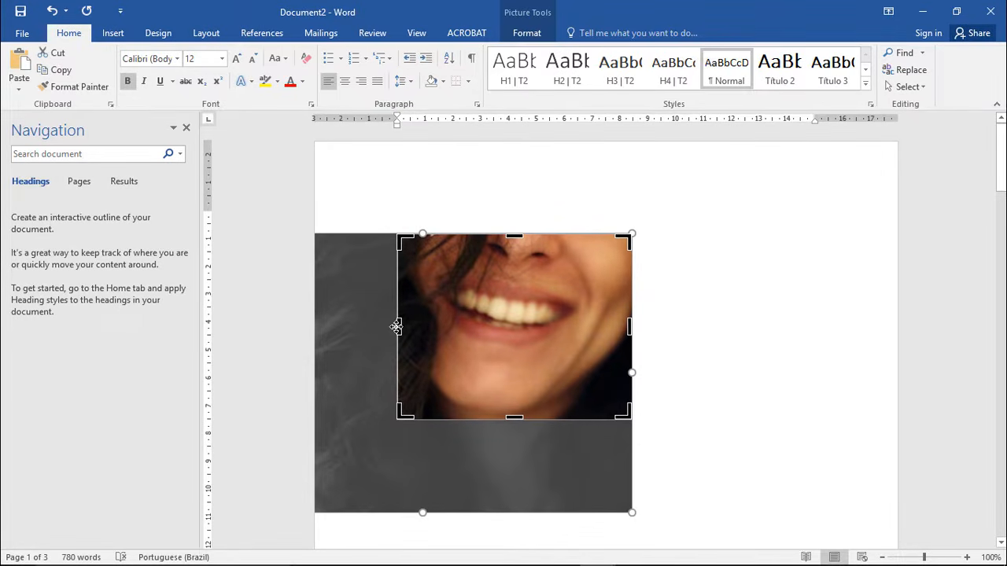
pyautogui.moveTo(395, 327); pyautogui.dragTo(378, 462)
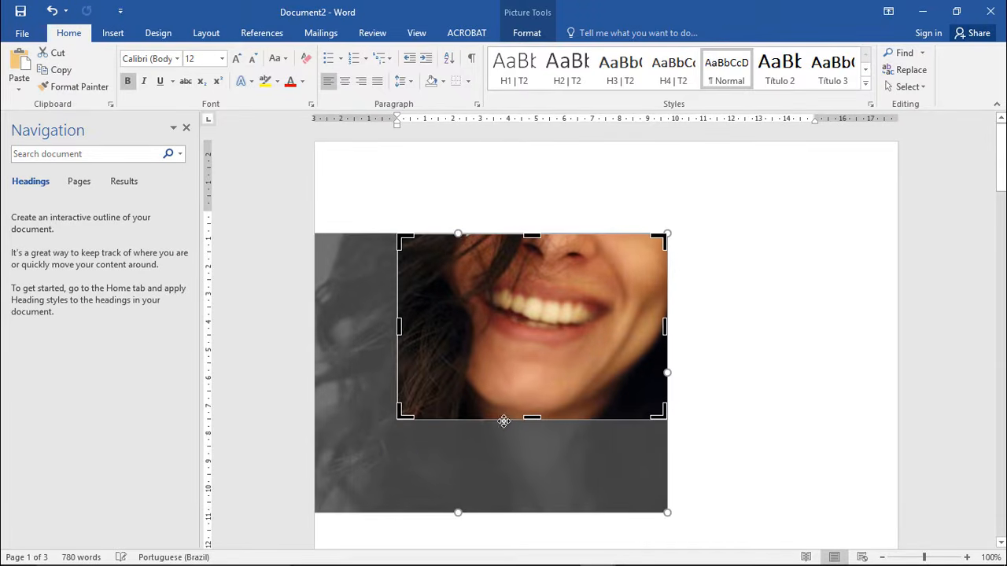
pyautogui.moveTo(533, 420); pyautogui.dragTo(534, 472)
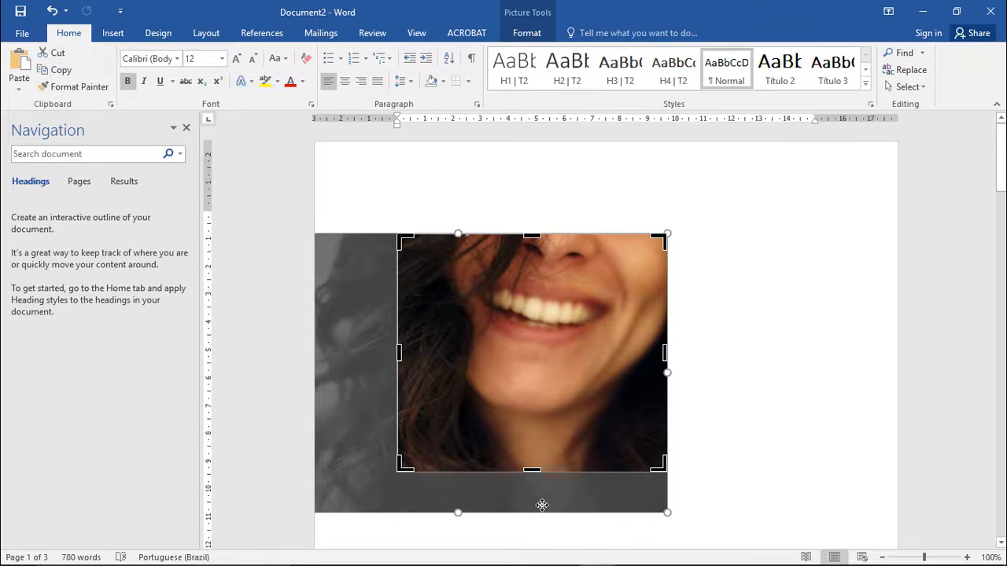
pyautogui.click(542, 505)
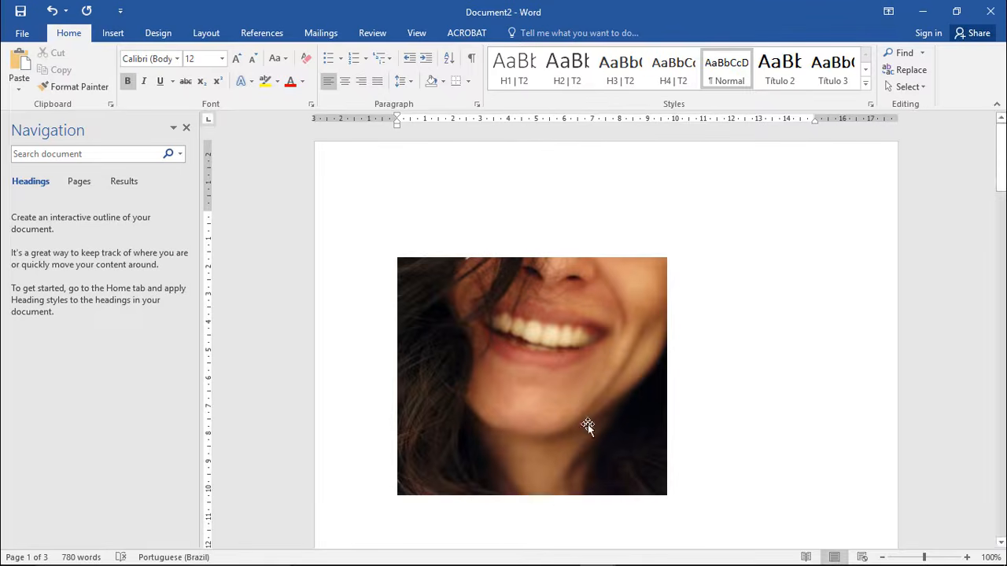
# Undo the crops made to the picture to restore the full image.
pyautogui.click(556, 391)
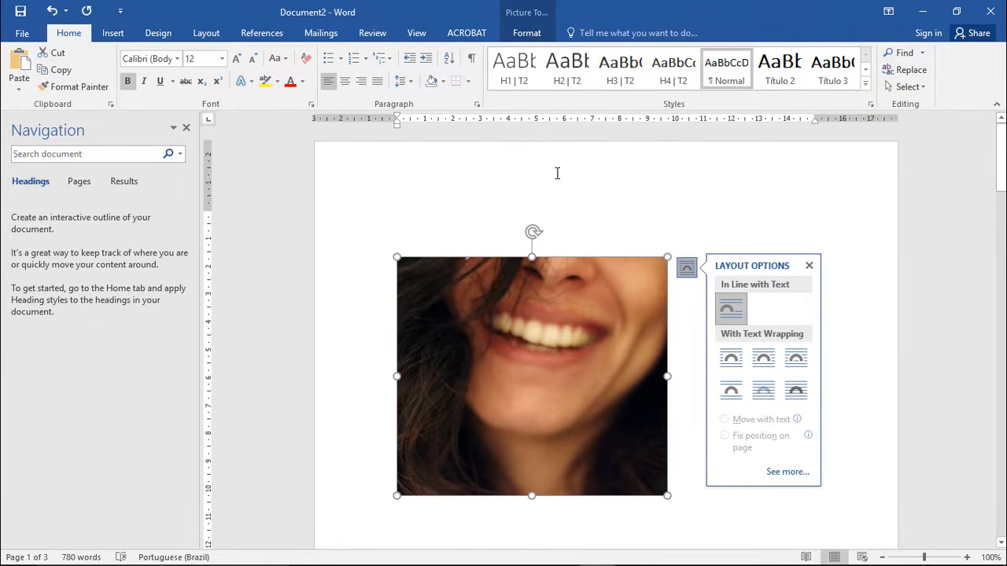
pyautogui.click(487, 203)
pyautogui.hotkey('ctrl', 'z')
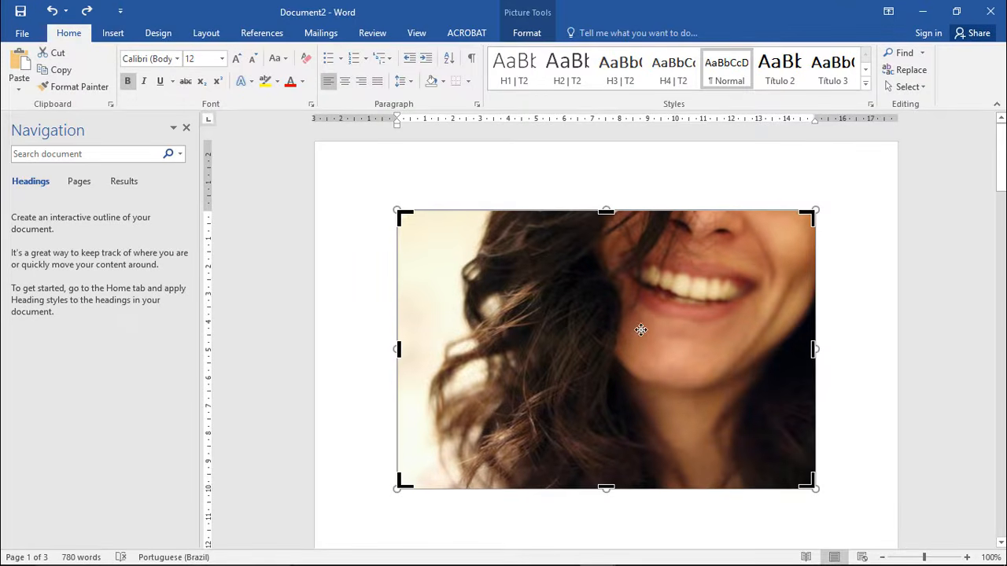
pyautogui.click(845, 324)
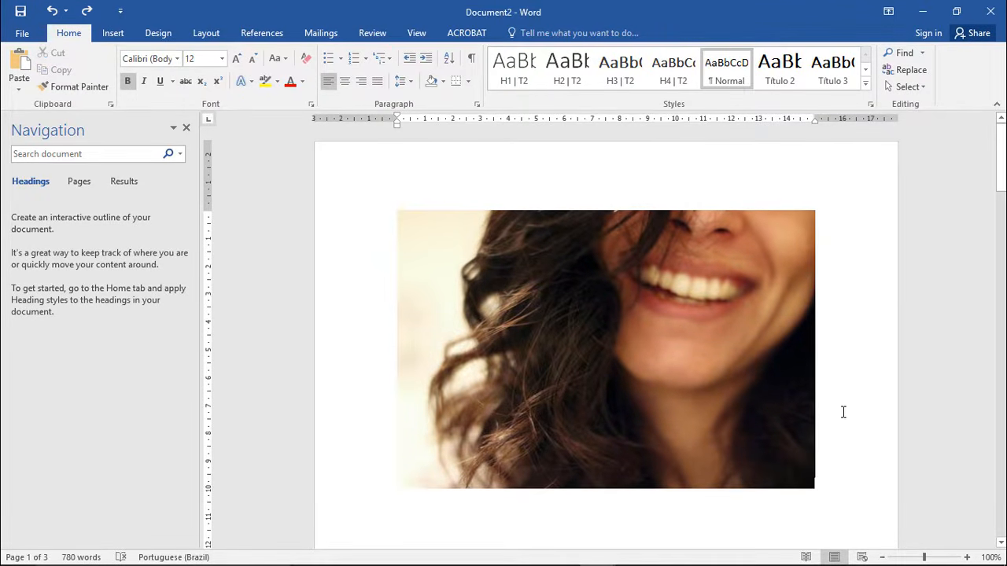
# Set the picture's crop area to a square 1:1 aspect ratio.
pyautogui.click(604, 308)
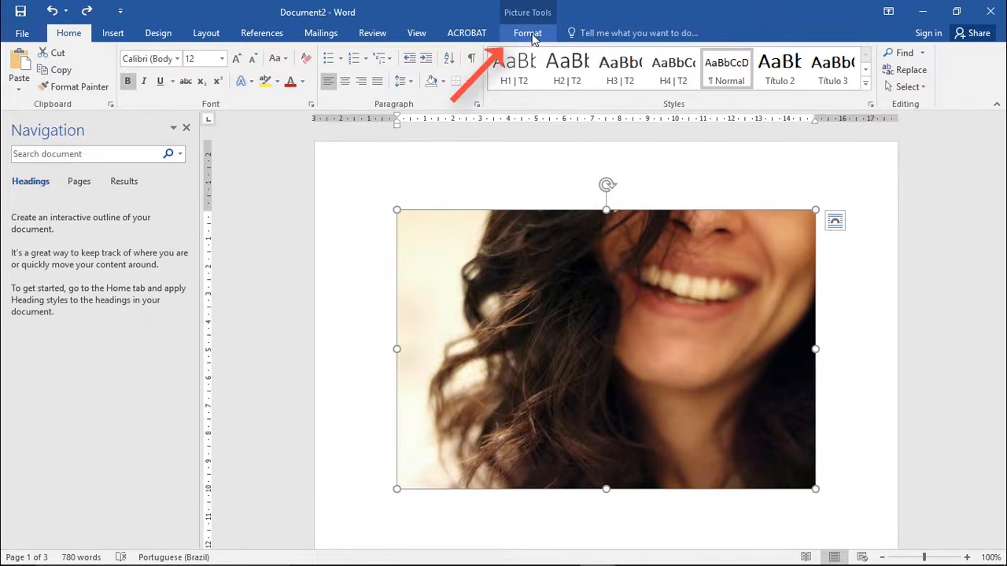
pyautogui.click(527, 33)
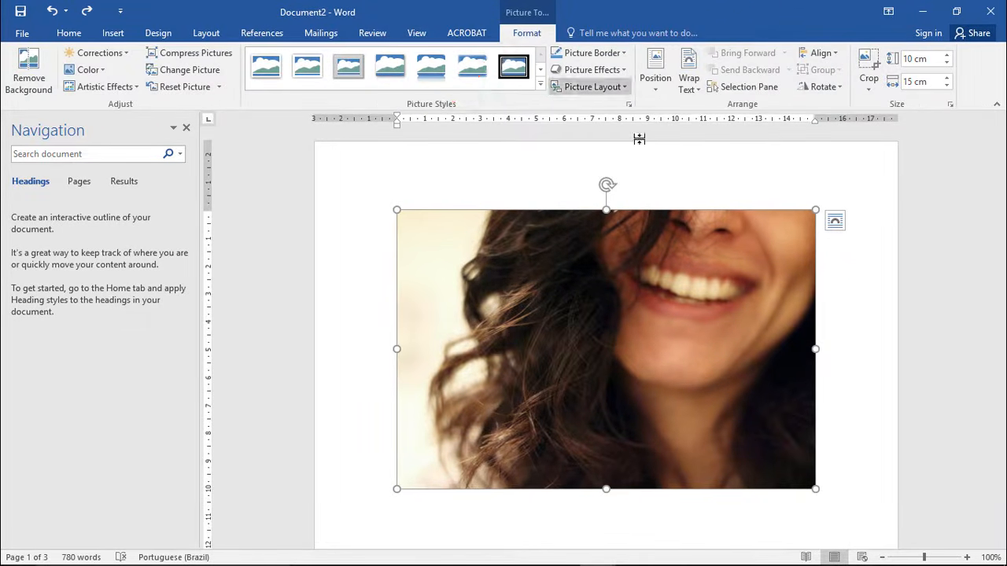
pyautogui.click(869, 90)
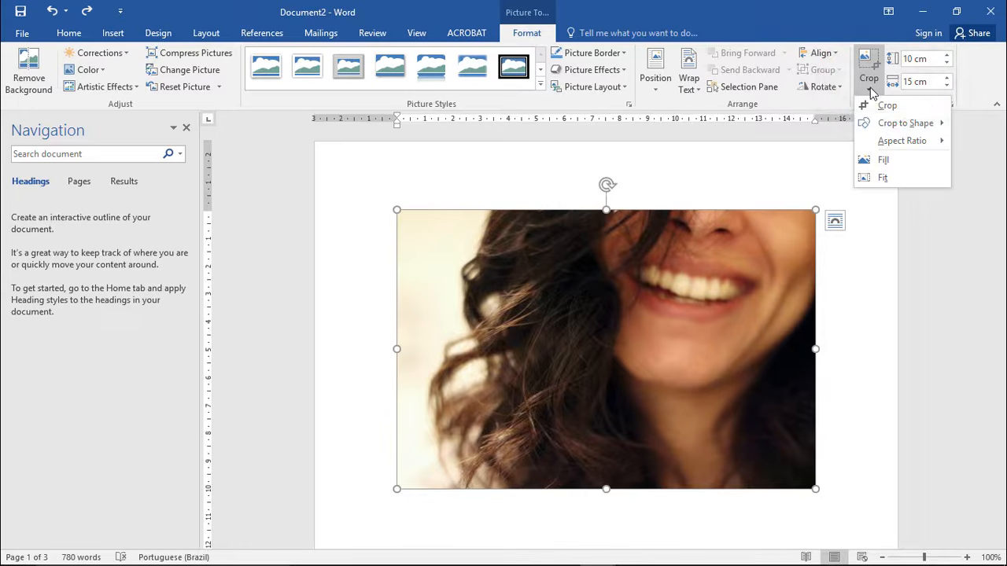
pyautogui.moveTo(916, 142)
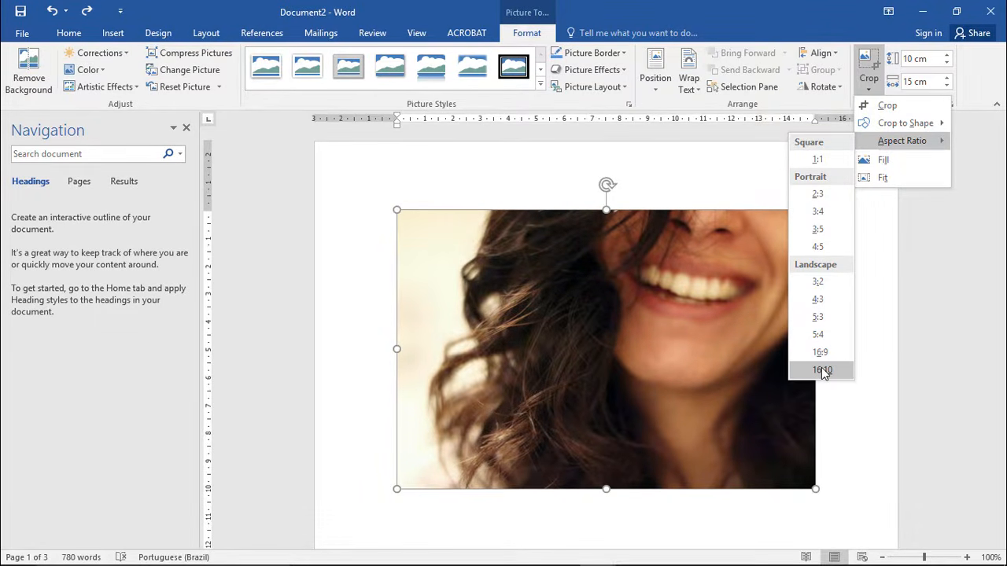
pyautogui.click(819, 161)
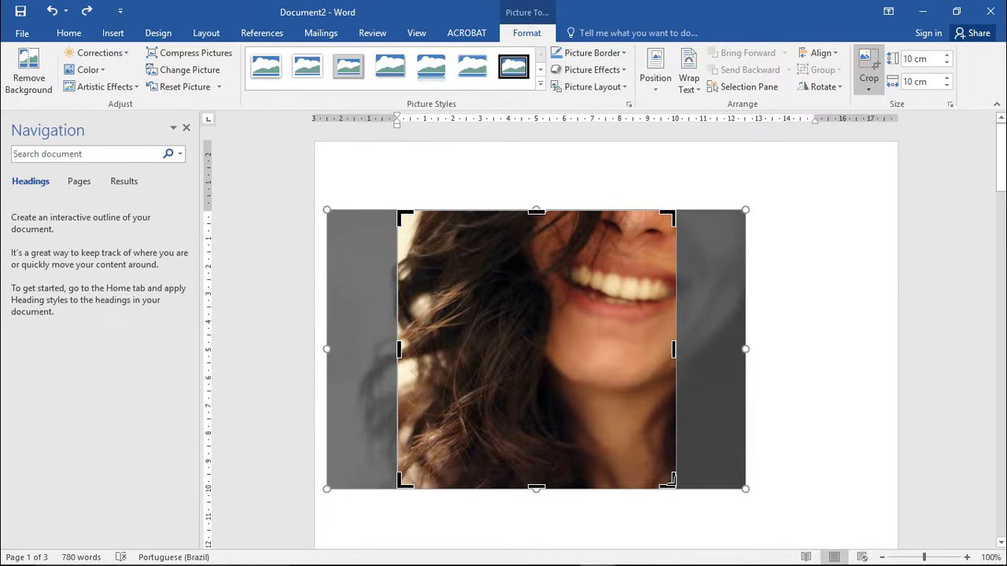
# Try a square crop of about 4.76 cm per side, with the image shifted to center the smile in it.
pyautogui.moveTo(673, 481); pyautogui.dragTo(551, 313)
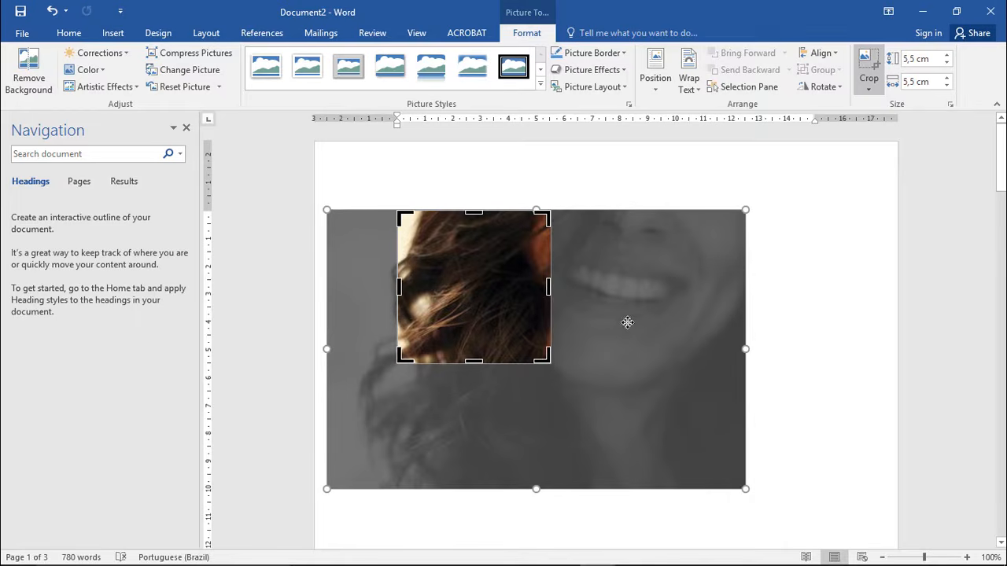
pyautogui.moveTo(499, 281); pyautogui.dragTo(416, 272)
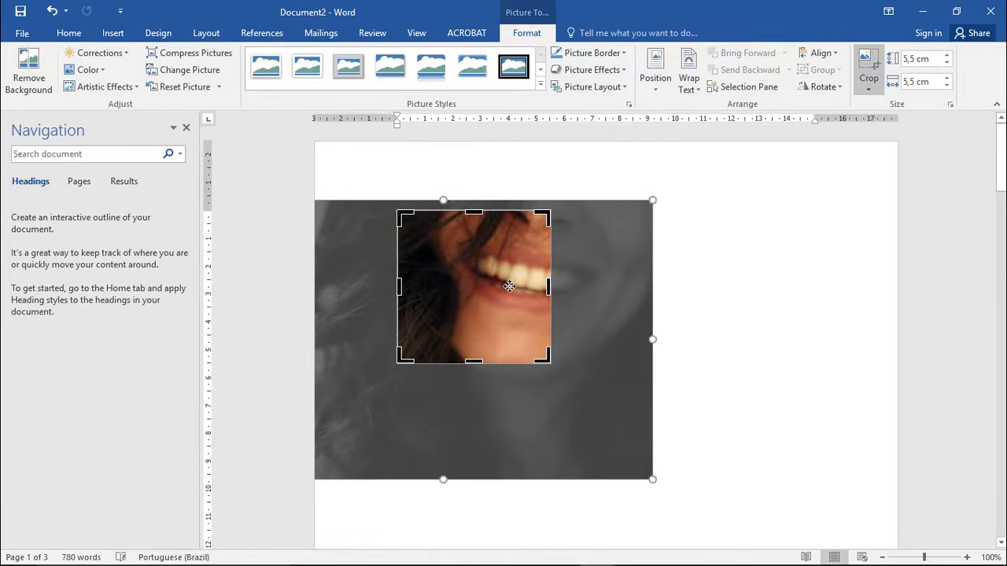
pyautogui.moveTo(507, 285); pyautogui.dragTo(454, 285)
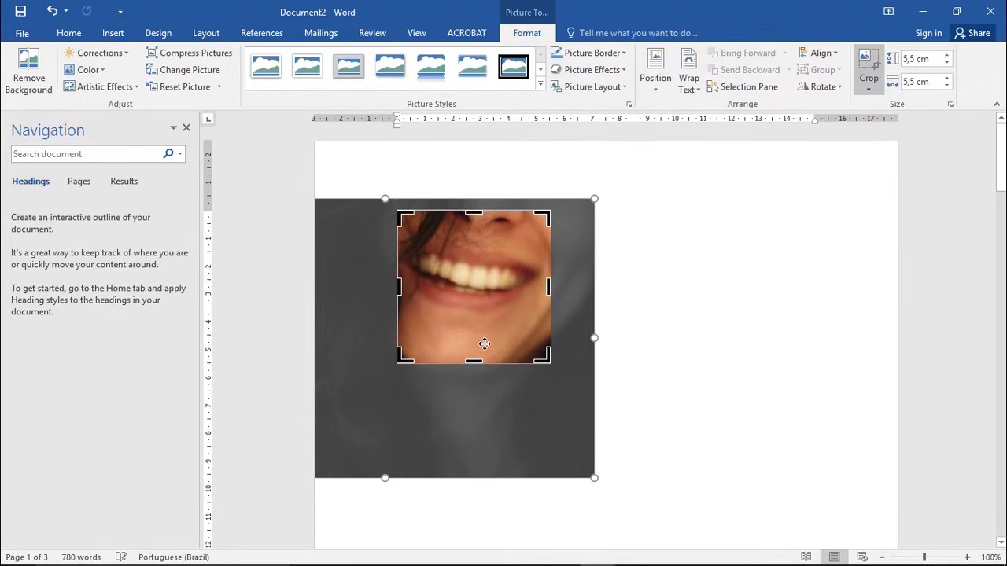
pyautogui.moveTo(543, 360); pyautogui.dragTo(530, 343)
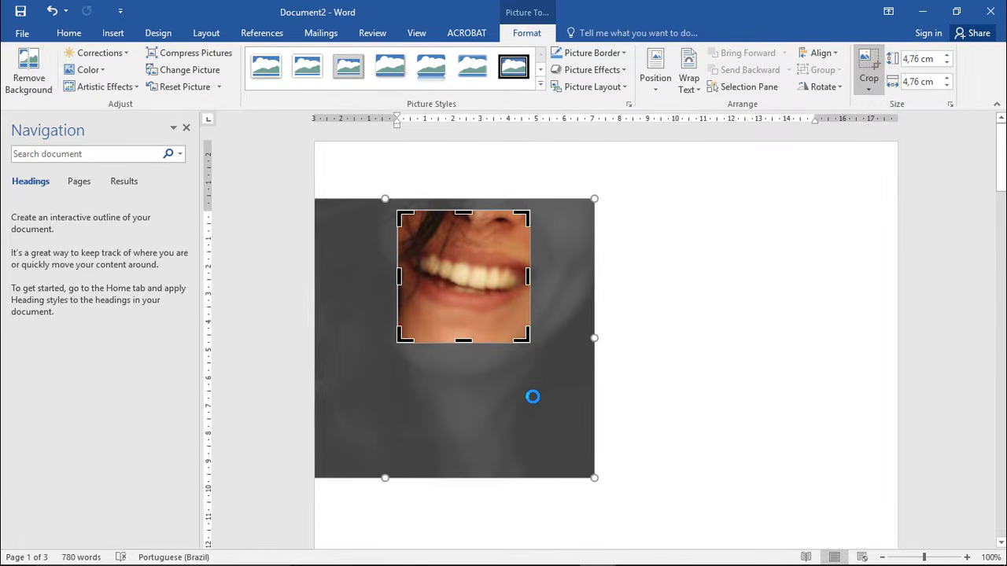
pyautogui.click(533, 397)
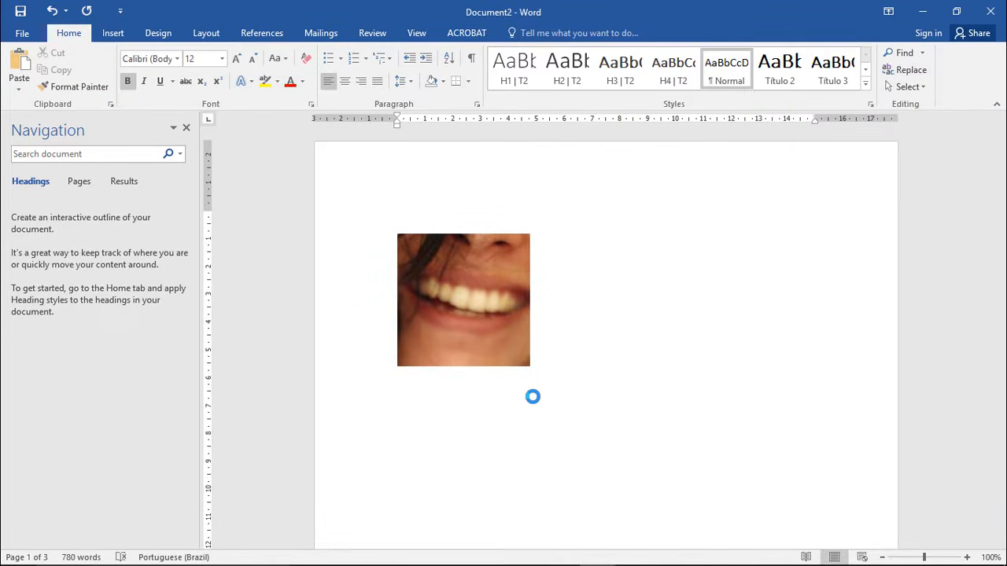
pyautogui.hotkey('ctrl', 'z')
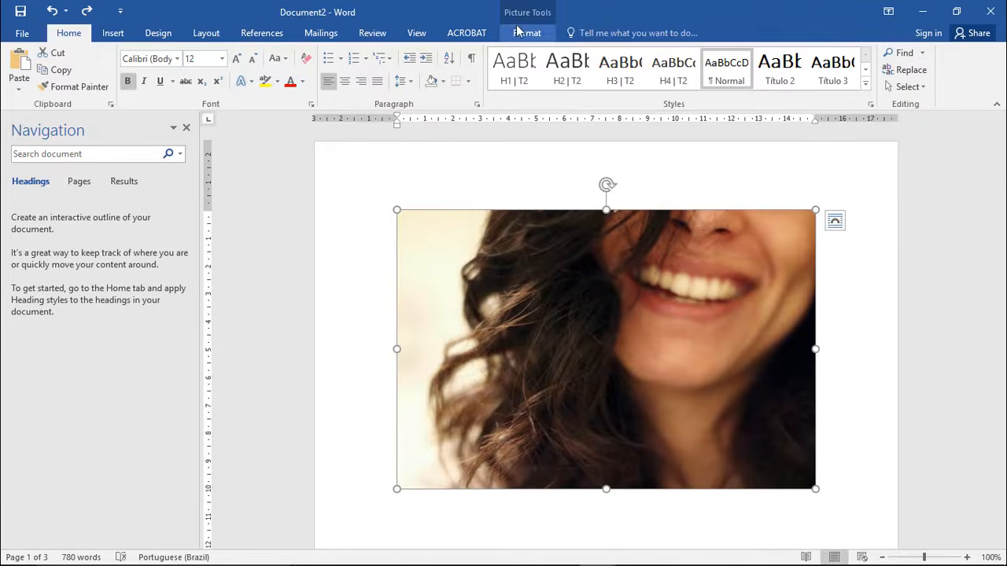
# Try to crop the picture to the down arrow shape.
pyautogui.click(869, 82)
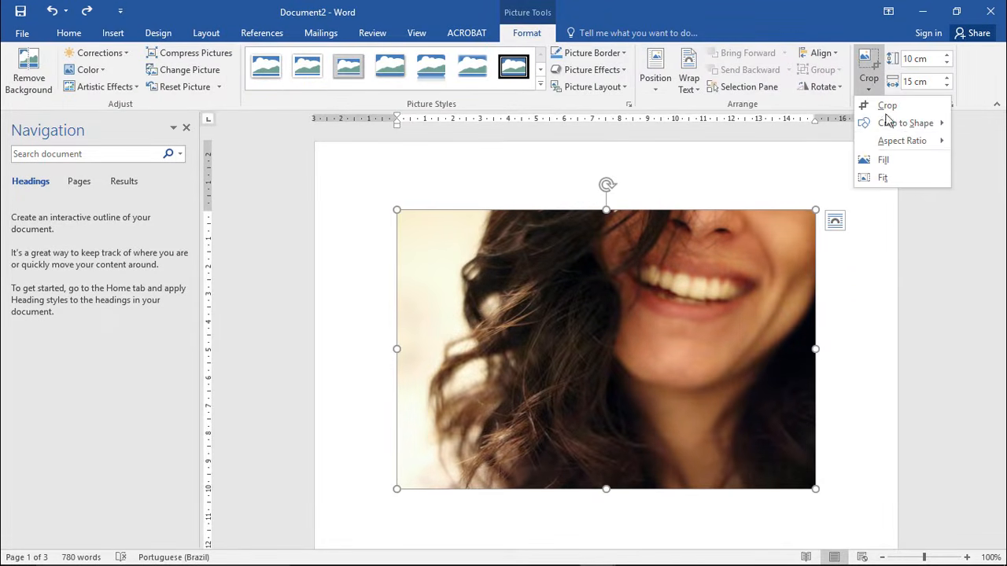
pyautogui.moveTo(906, 140)
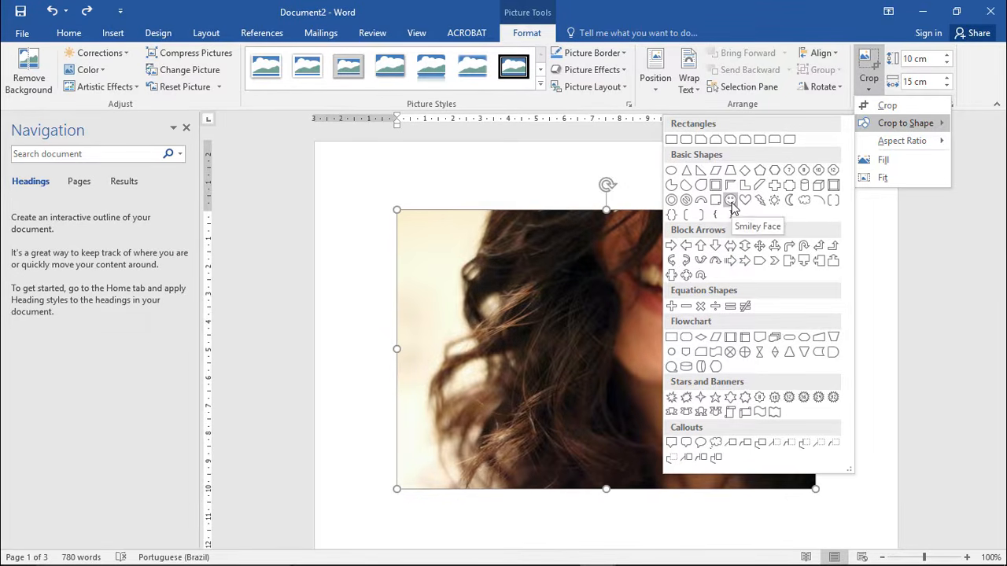
pyautogui.click(715, 246)
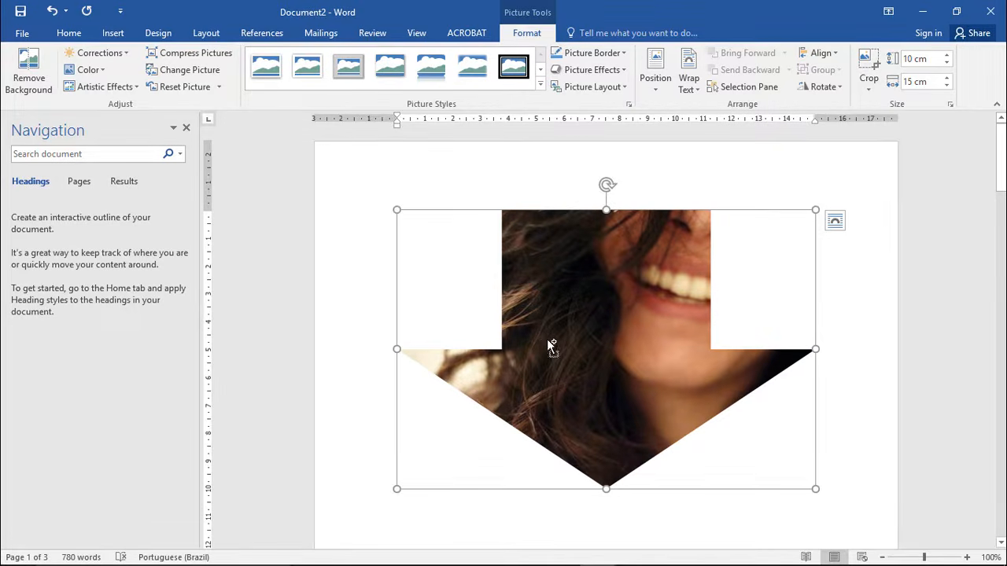
pyautogui.hotkey('ctrl', 'z')
# Try to crop the picture to the heart shape.
pyautogui.click(868, 82)
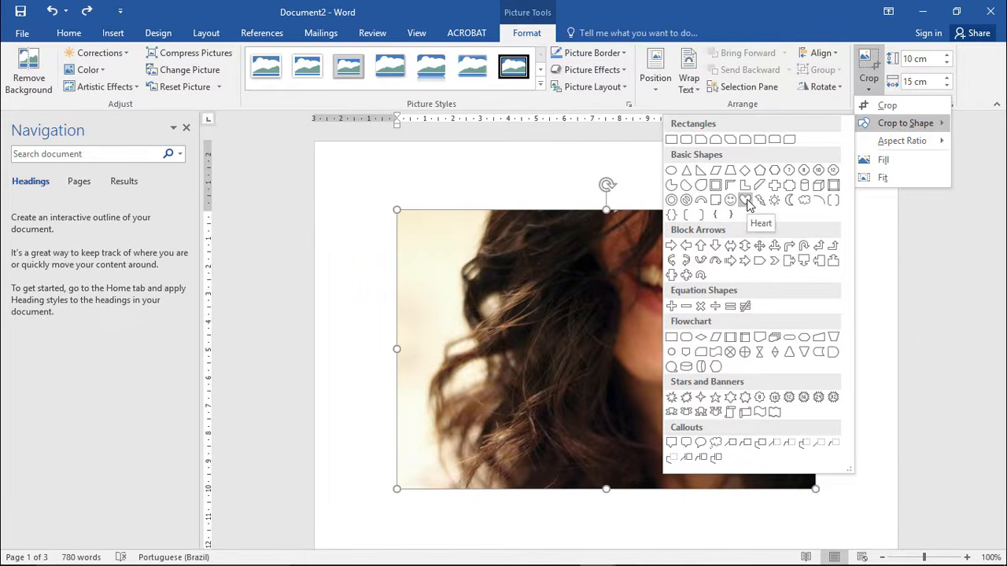
pyautogui.click(745, 200)
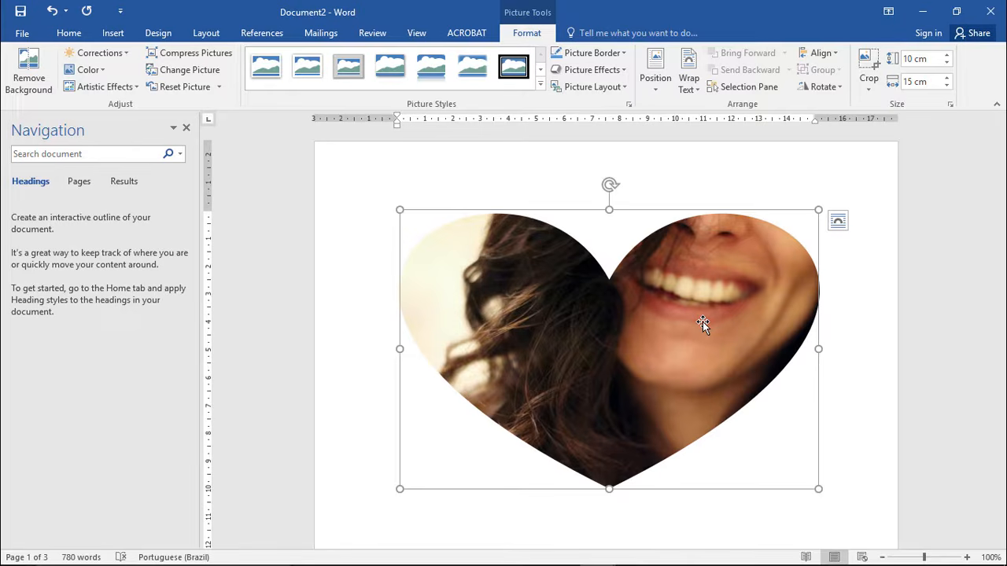
pyautogui.hotkey('ctrl', 'z')
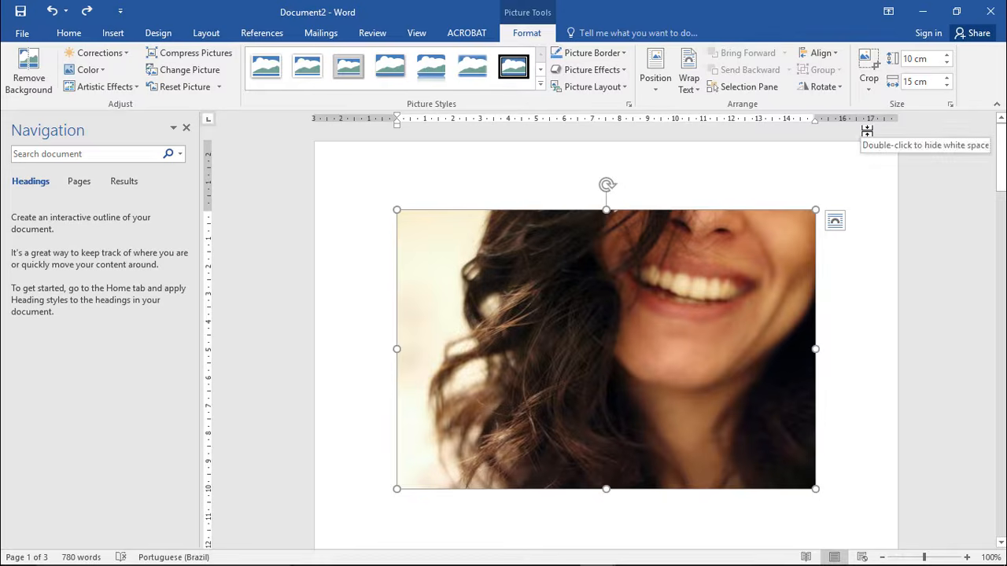
# Try to narrow the picture's crop area to about 8.71 cm wide and fit the whole image inside it.
pyautogui.click(868, 84)
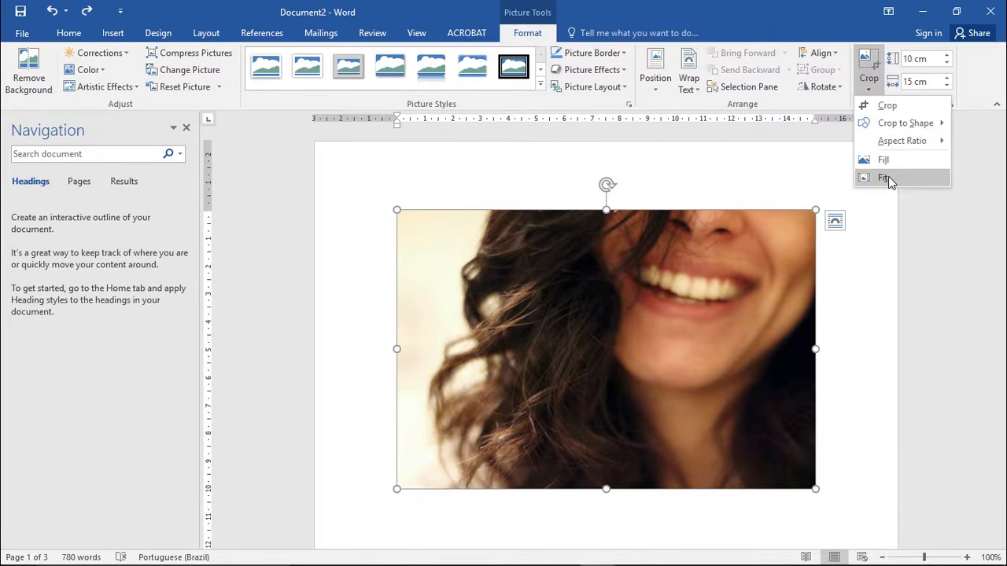
pyautogui.click(884, 179)
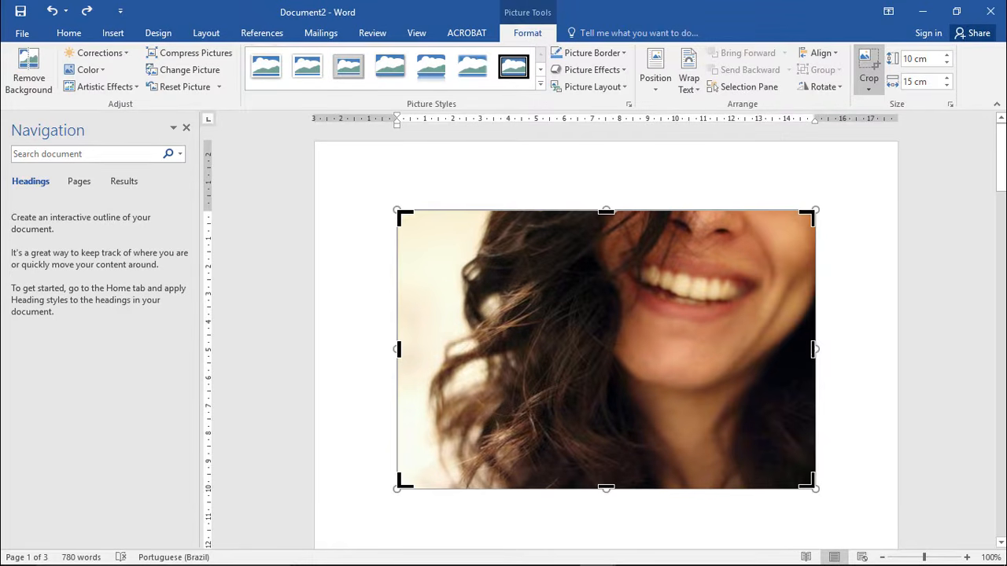
pyautogui.moveTo(814, 349); pyautogui.dragTo(637, 326)
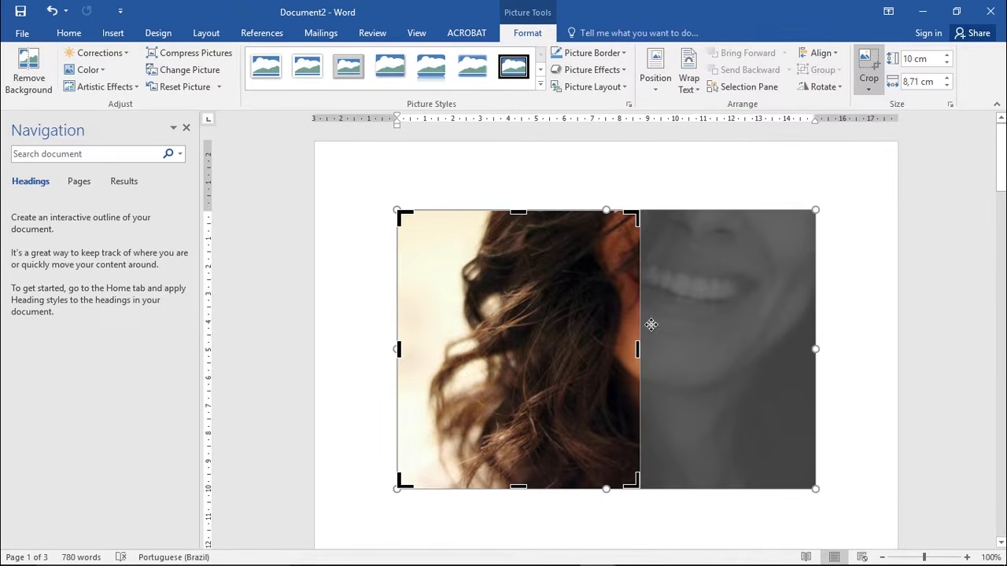
pyautogui.click(870, 92)
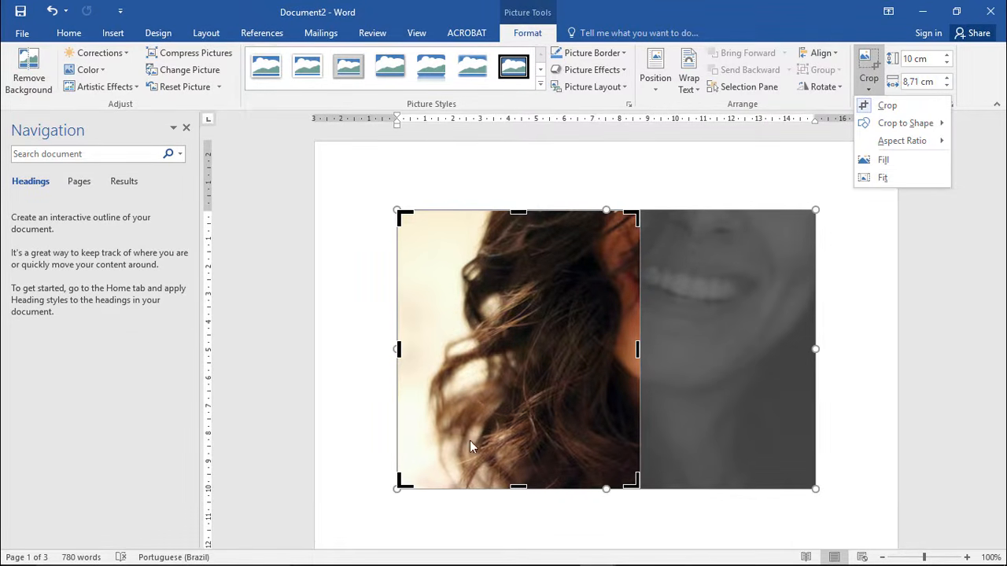
pyautogui.click(897, 179)
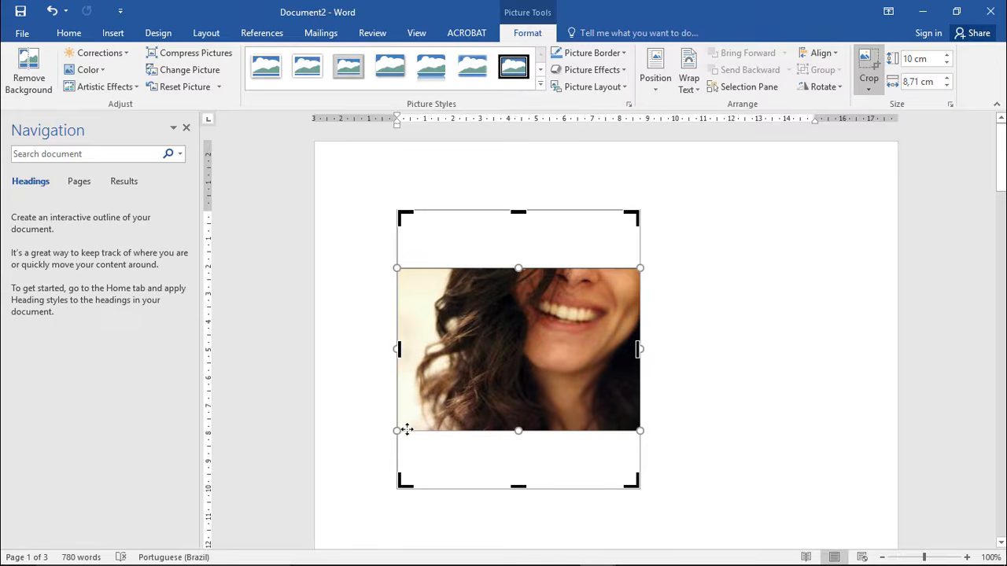
pyautogui.click(700, 394)
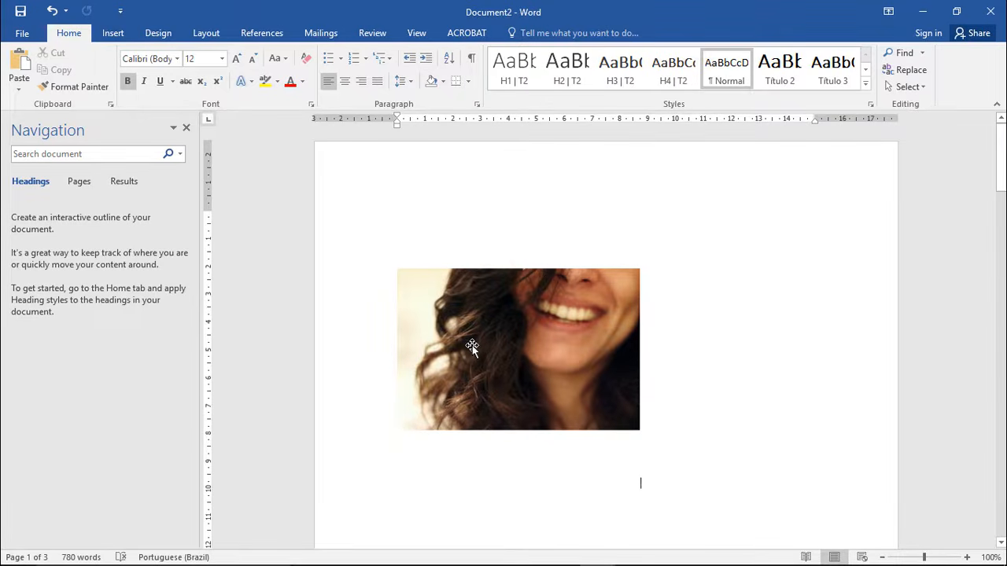
pyautogui.click(480, 245)
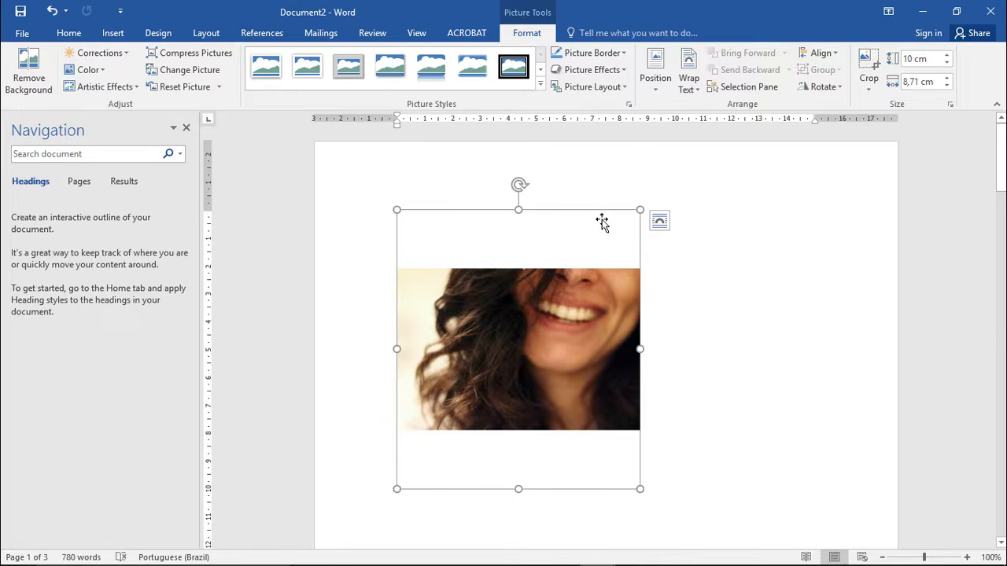
pyautogui.hotkey('ctrl', 'z')
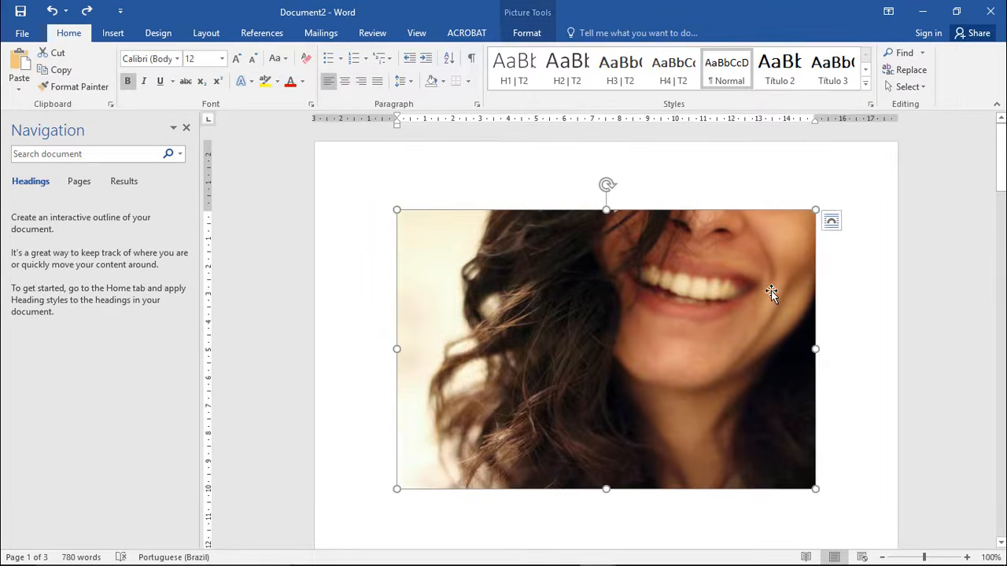
# Try a crop area about 7.96 cm high and 8.02 cm wide, with the image resized to fill it.
pyautogui.click(526, 32)
pyautogui.click(869, 88)
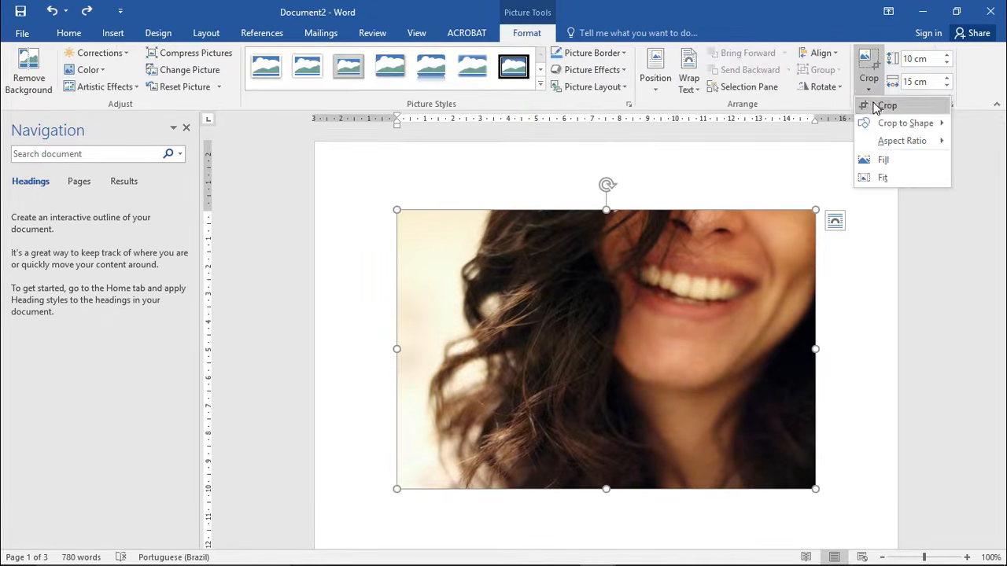
pyautogui.click(881, 103)
pyautogui.moveTo(813, 349); pyautogui.dragTo(621, 348)
pyautogui.moveTo(508, 489); pyautogui.dragTo(509, 432)
pyautogui.click(868, 88)
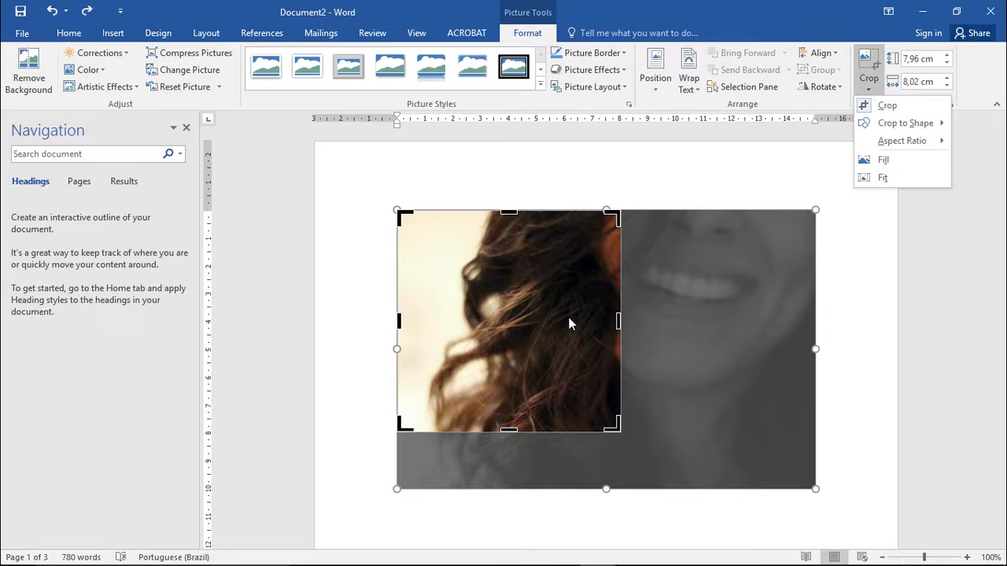
pyautogui.click(908, 159)
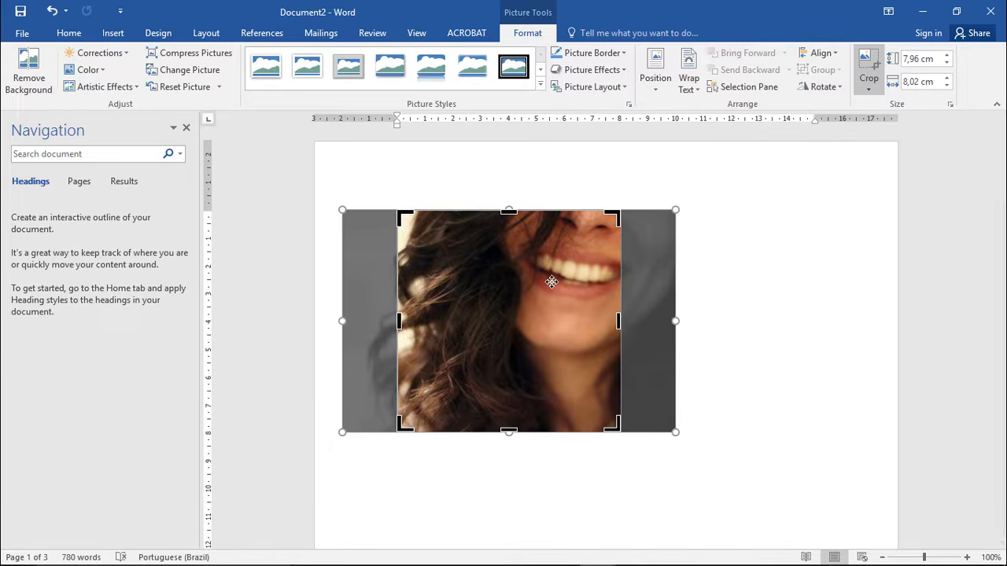
pyautogui.click(870, 90)
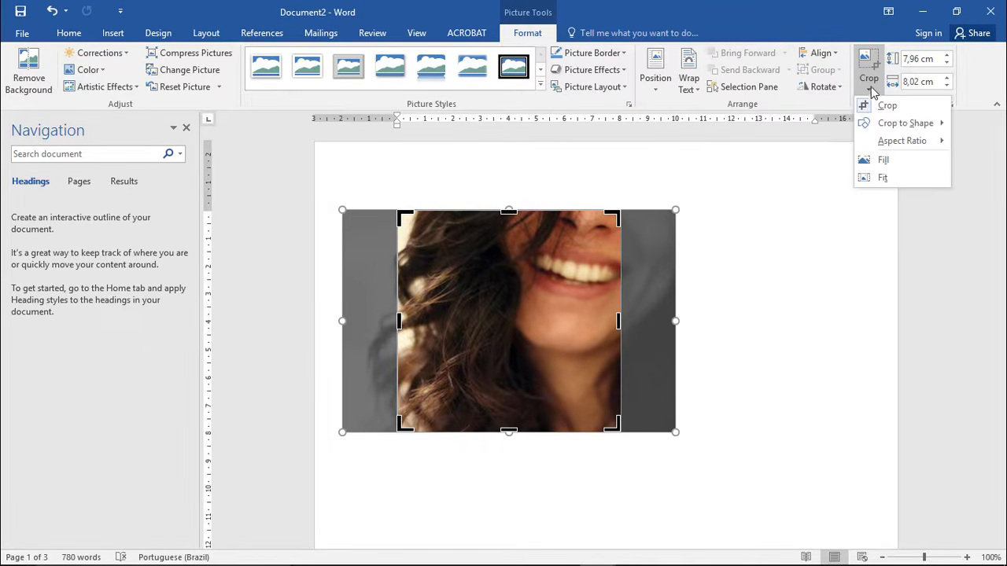
pyautogui.click(861, 6)
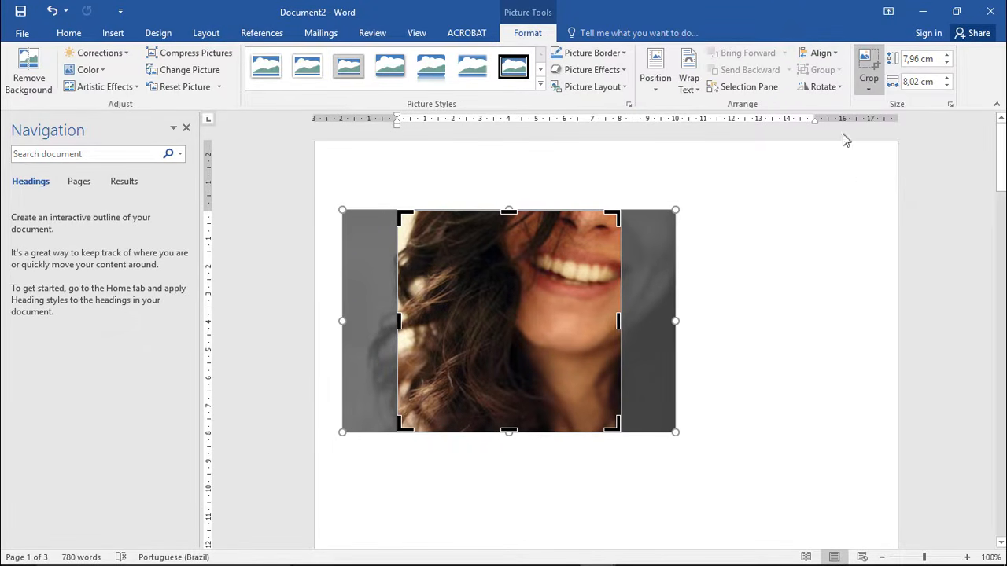
# Undo the fill and the crop adjustments to restore the full picture.
pyautogui.hotkey('ctrl', 'z')
pyautogui.hotkey('ctrl', 'z')
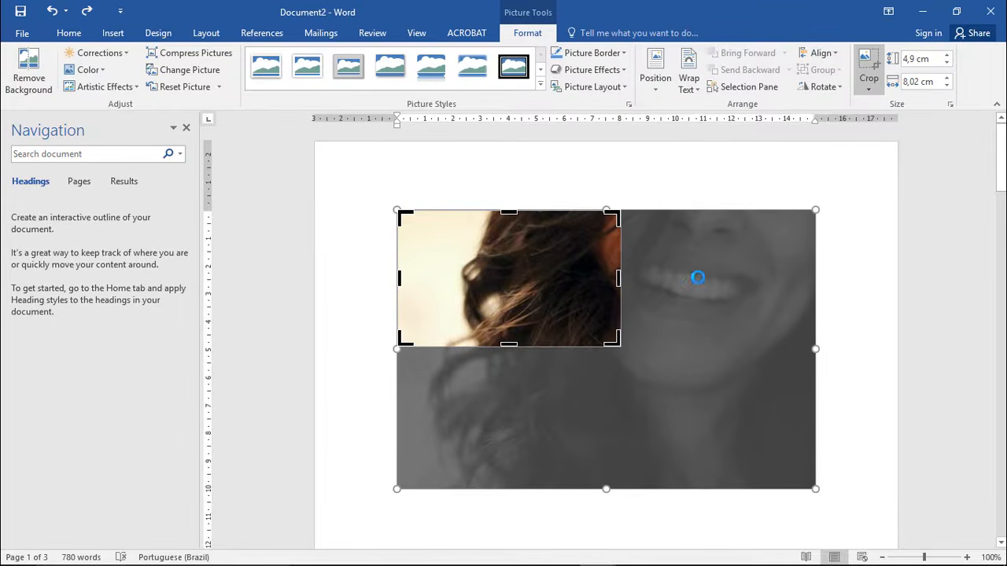
pyautogui.hotkey('ctrl', 'z')
pyautogui.hotkey('ctrl', 'z')
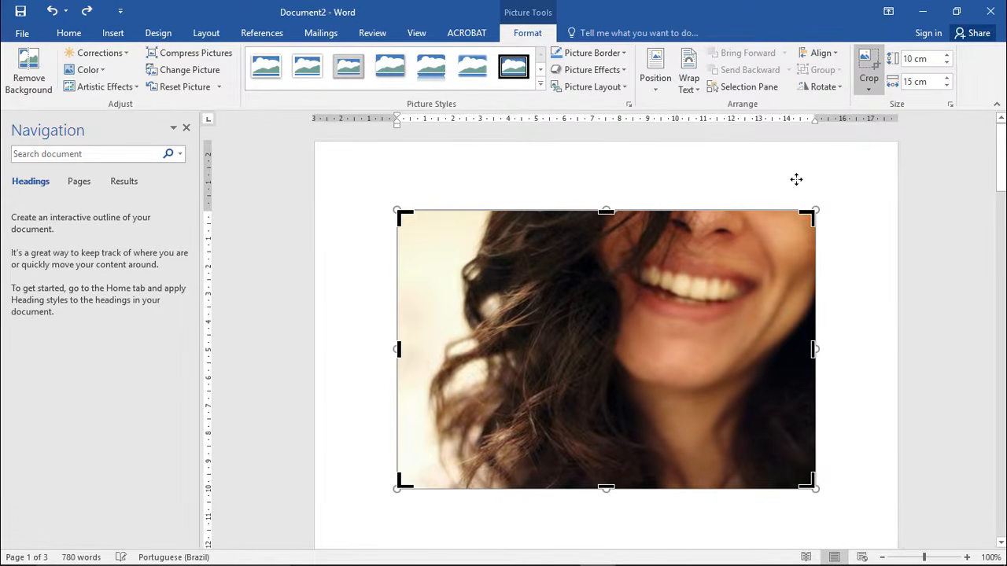
# Trim the picture's right, bottom and left edges to a crop area about 5.16 cm high and 7.91 cm wide around the smile.
pyautogui.moveTo(813, 349); pyautogui.dragTo(749, 351)
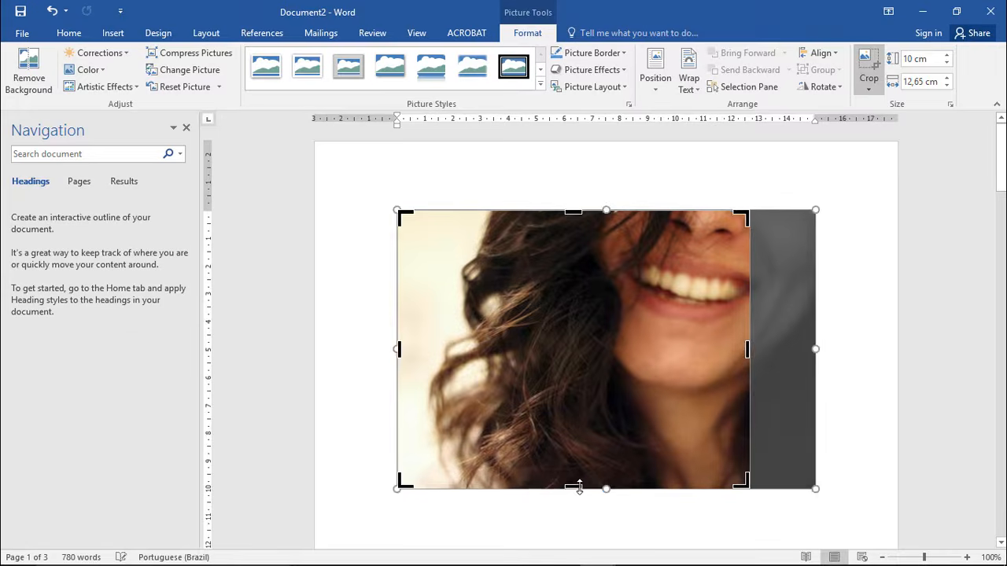
pyautogui.moveTo(573, 486); pyautogui.dragTo(578, 354)
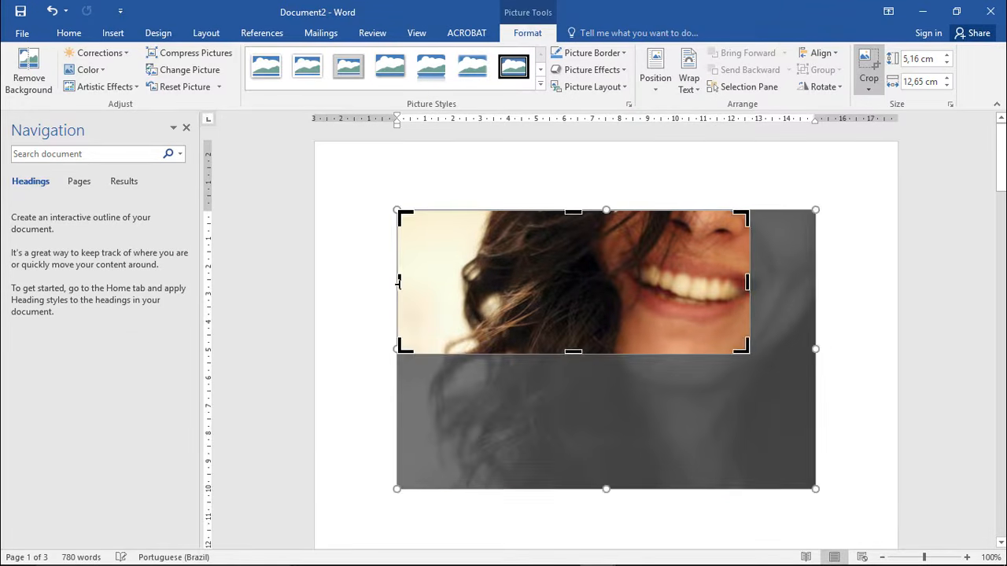
pyautogui.moveTo(399, 283); pyautogui.dragTo(530, 285)
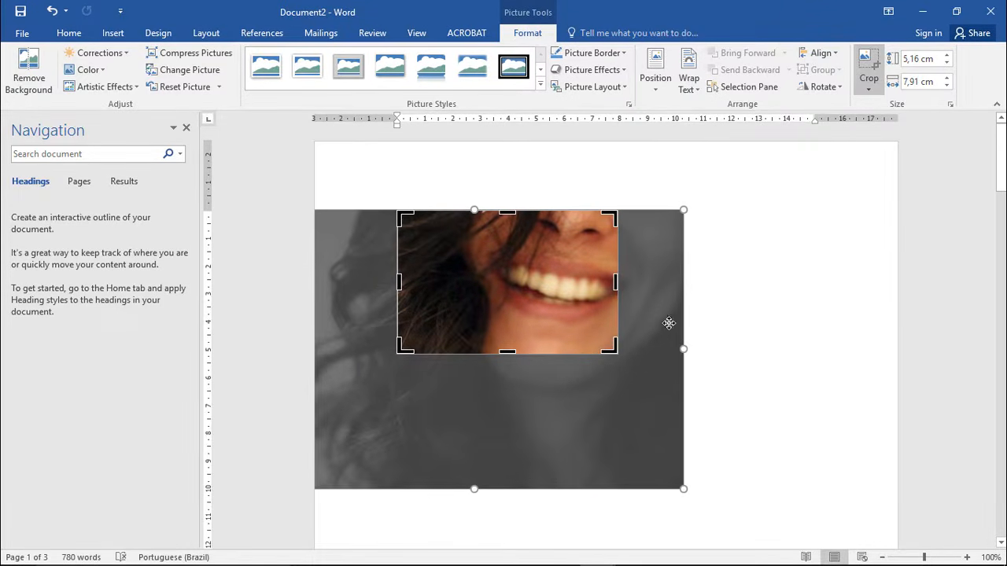
# Try a 4:5 portrait crop about 8.83 cm high and 7.06 cm wide, with the image shifted to center the smile.
pyautogui.click(869, 88)
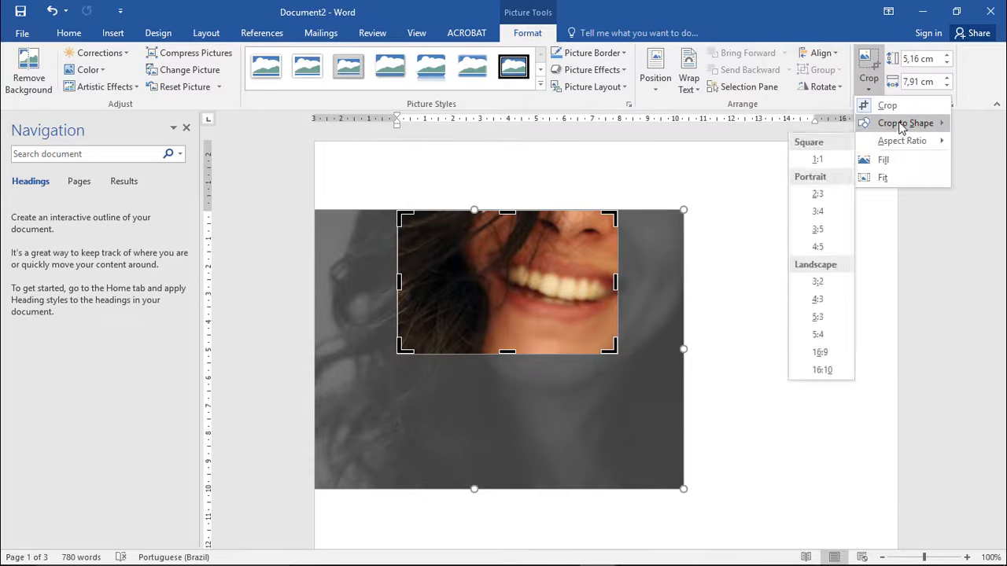
pyautogui.moveTo(897, 145)
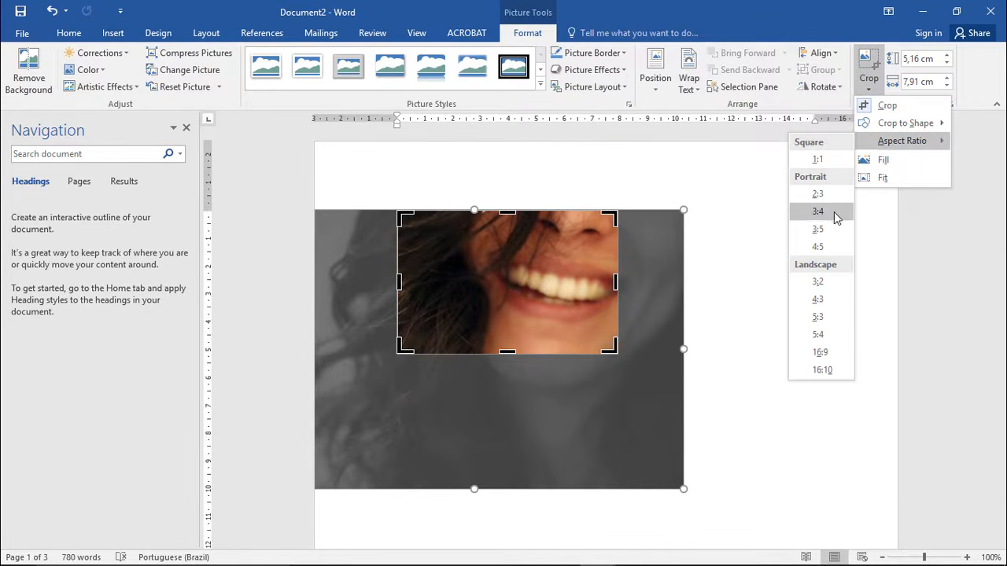
pyautogui.click(832, 250)
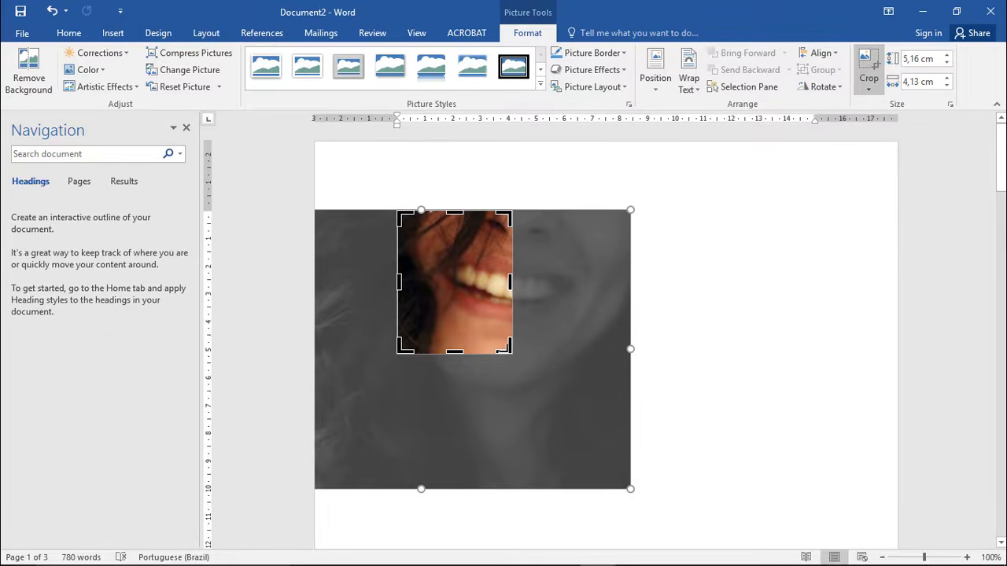
pyautogui.moveTo(504, 349); pyautogui.dragTo(595, 421)
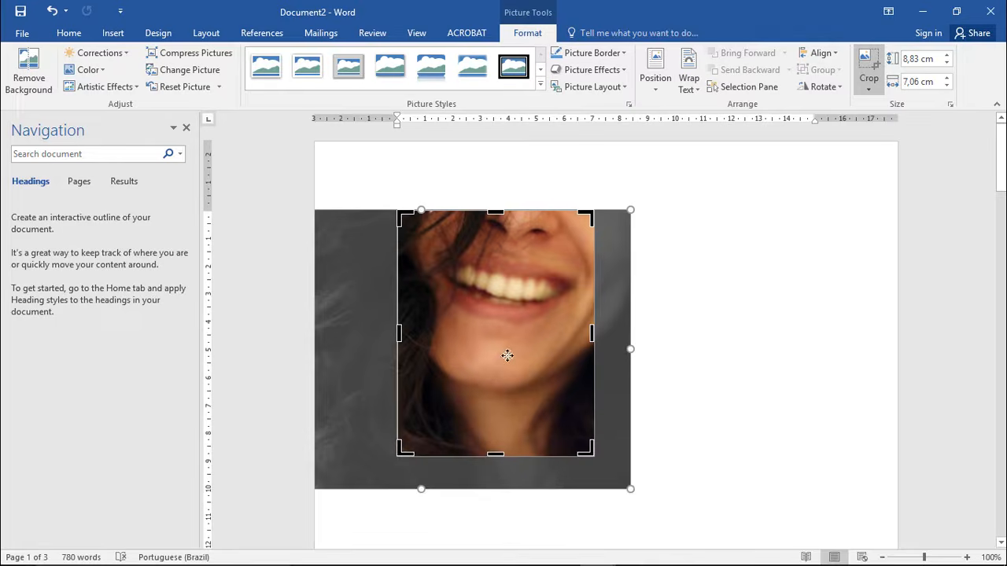
pyautogui.moveTo(511, 359); pyautogui.dragTo(499, 360)
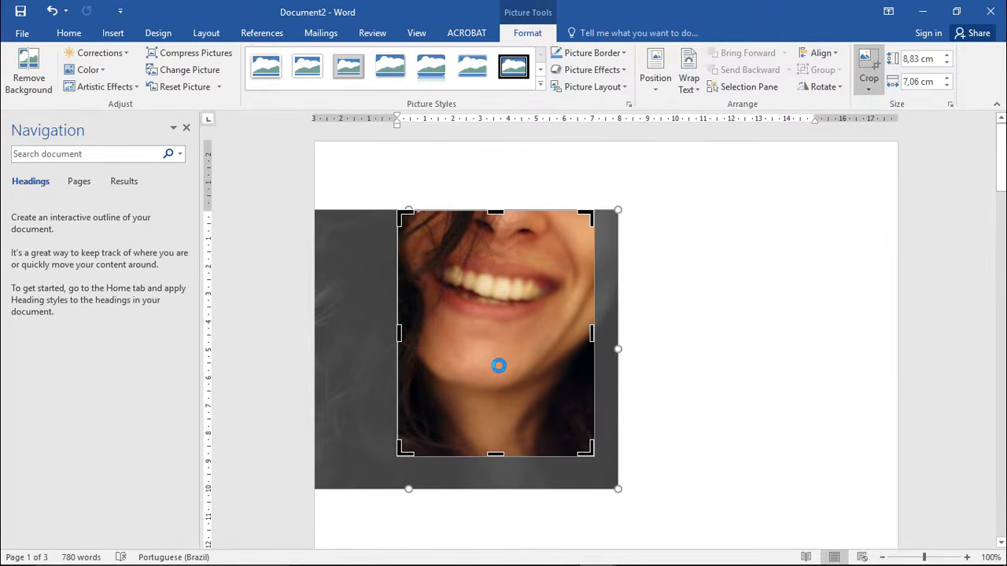
pyautogui.press('Return')
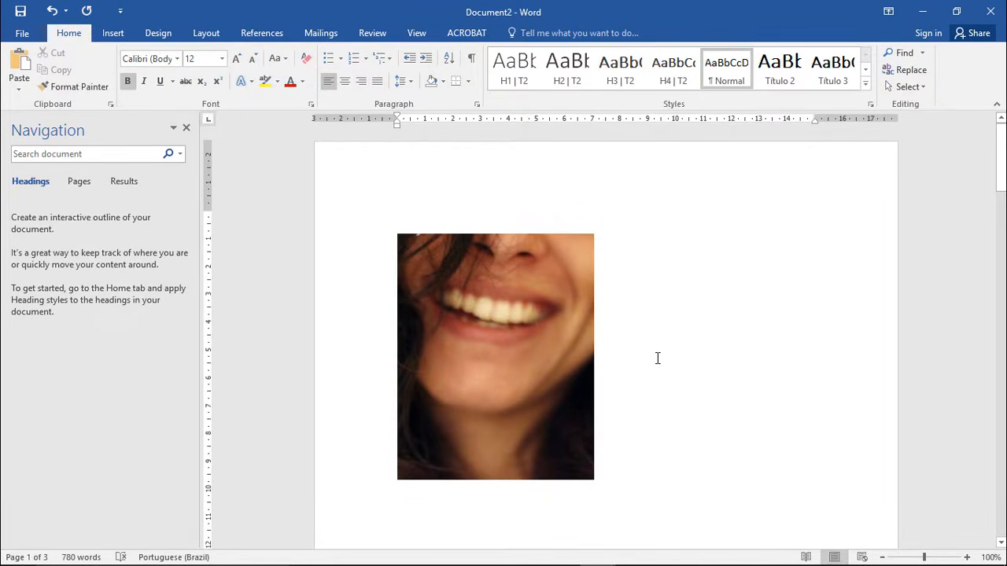
# Reopen the picture's crop area, widen it to about 7.09 cm, and review the aspect ratio and shape options.
pyautogui.rightClick(546, 338)
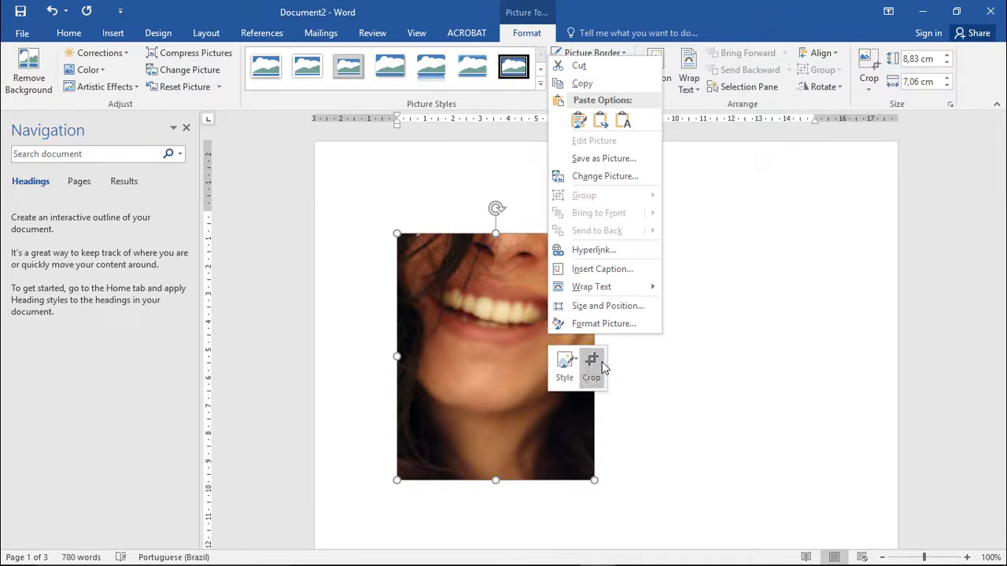
pyautogui.click(597, 364)
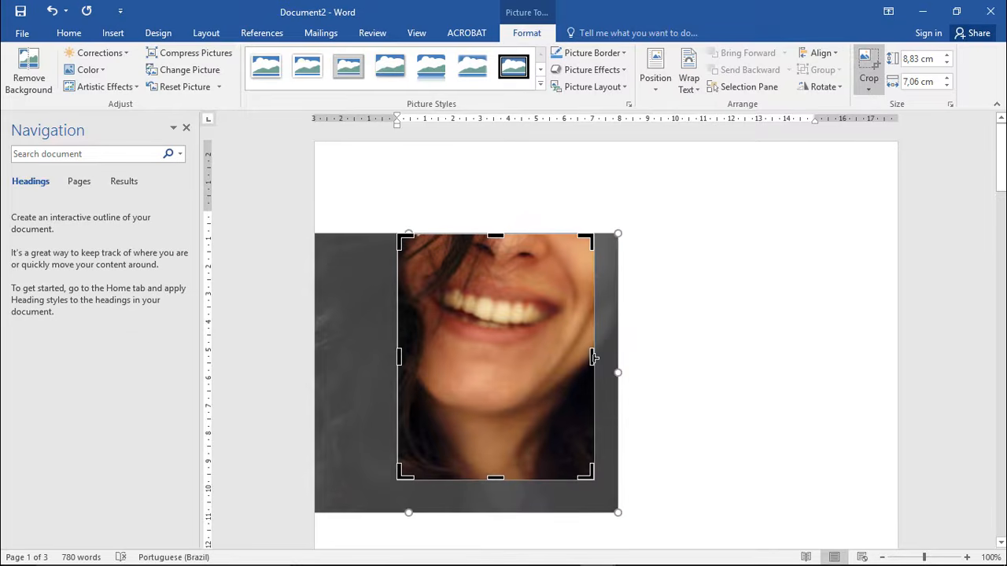
pyautogui.moveTo(593, 358)
pyautogui.mouseDown()
pyautogui.moveTo(546, 360)
pyautogui.moveTo(594, 359)
pyautogui.mouseUp()
pyautogui.click(868, 88)
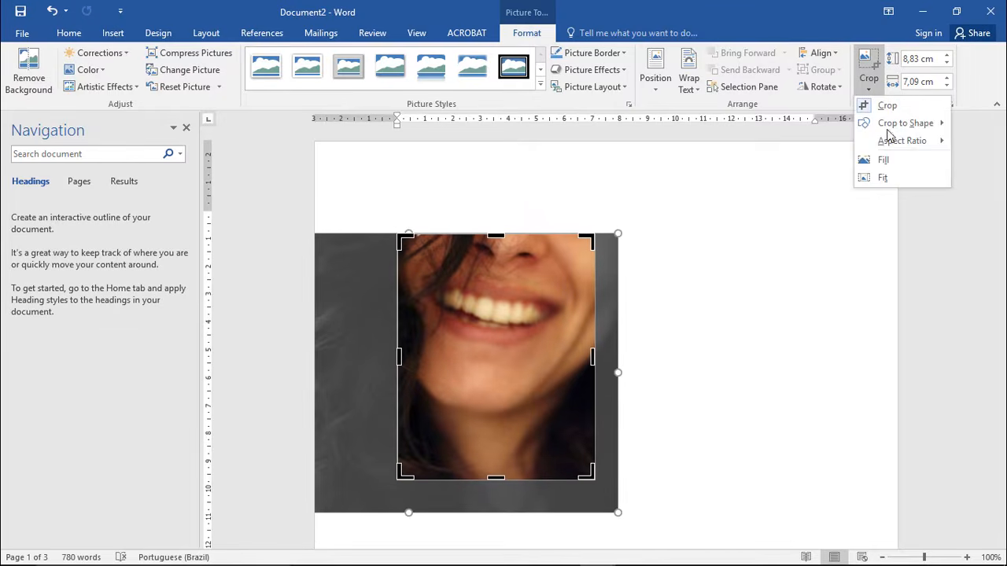
pyautogui.moveTo(899, 147)
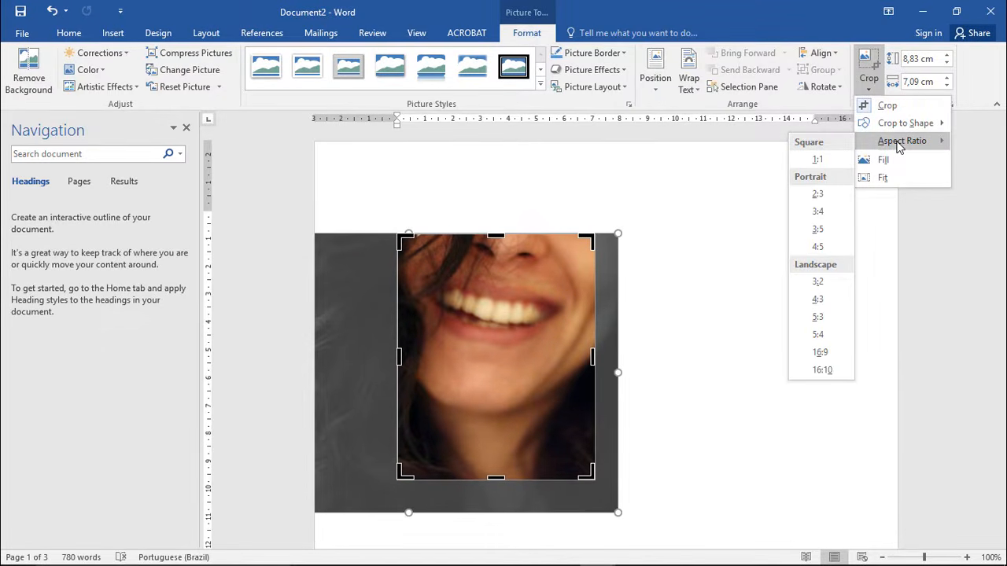
pyautogui.moveTo(932, 126)
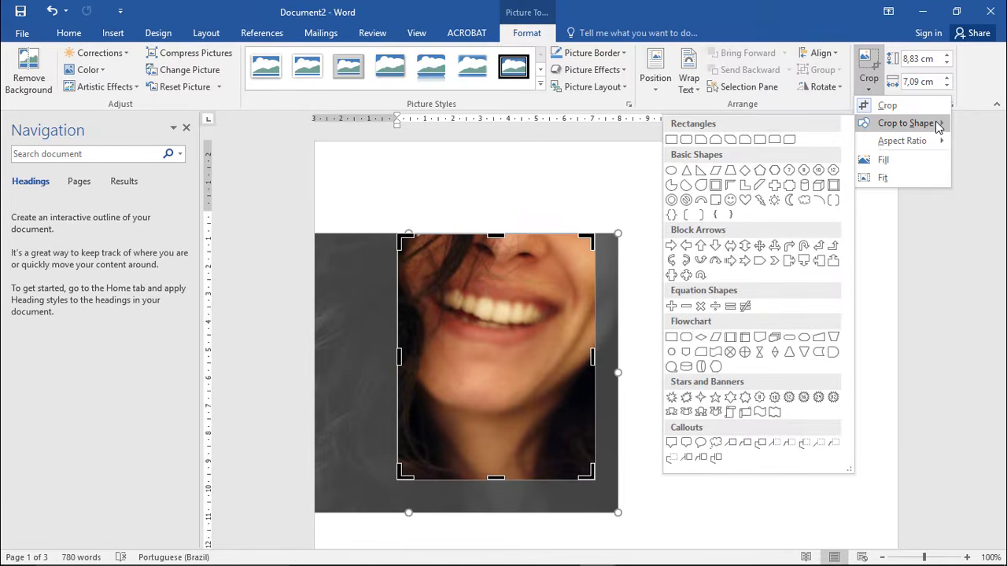
pyautogui.click(719, 366)
# Undo the crop widening and the 4:5 portrait crop to return to the freehand landscape crop around the smile.
pyautogui.hotkey('ctrl', 'z')
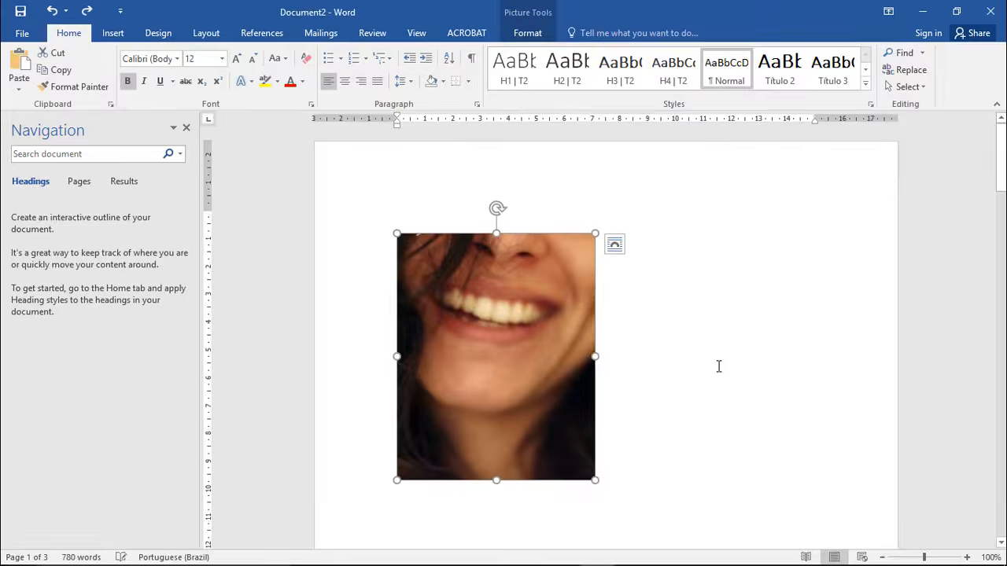
pyautogui.hotkey('ctrl', 'z')
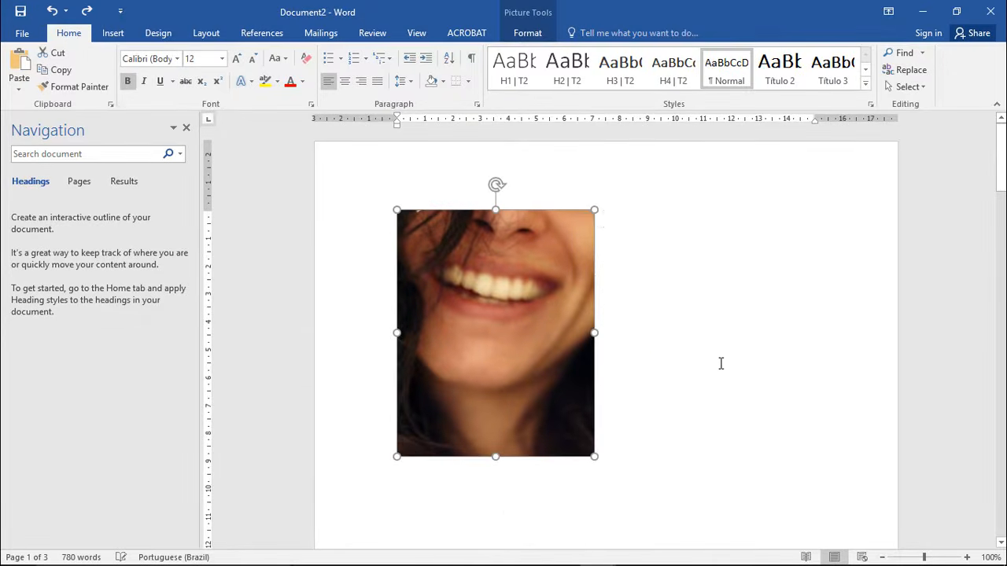
pyautogui.hotkey('ctrl', 'z')
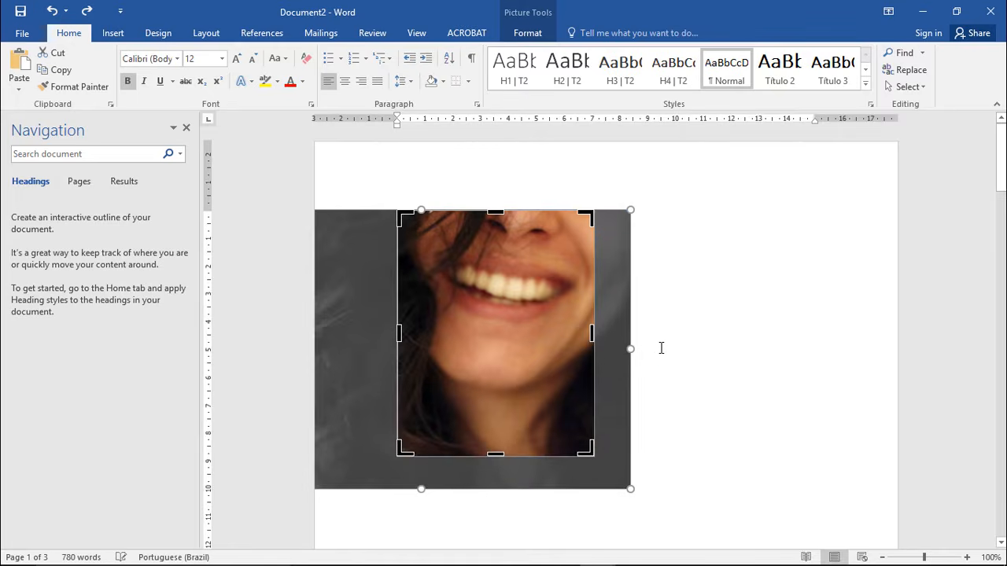
pyautogui.hotkey('ctrl', 'z')
pyautogui.hotkey('ctrl', 'z')
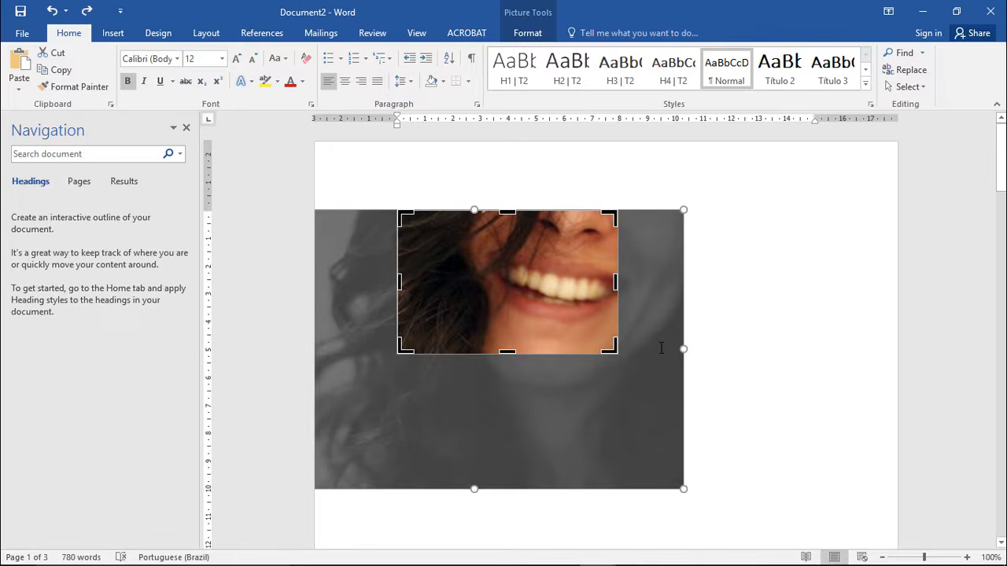